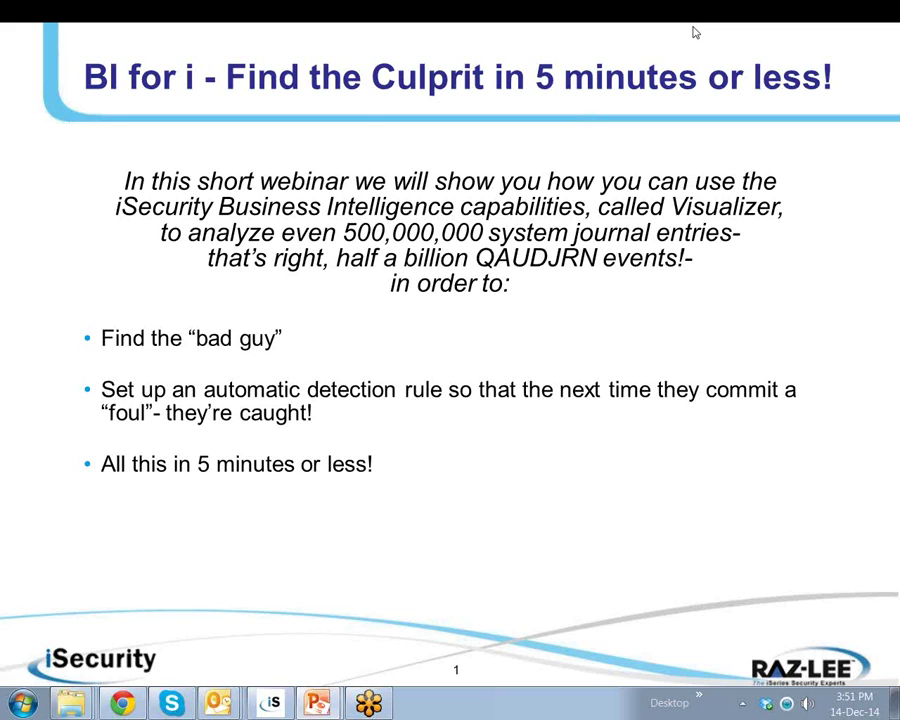
Exit the introductory PowerPoint slide show.
key(Escape)
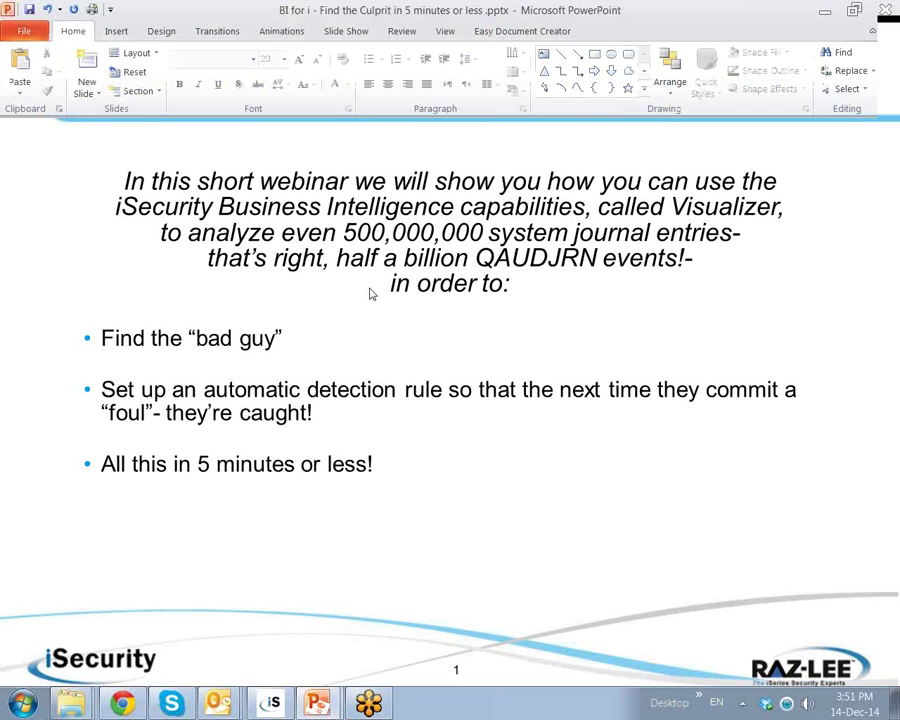
Bring up iSecurity's Audit view and widen it so the date table and pie chart dominate.
click(268, 704)
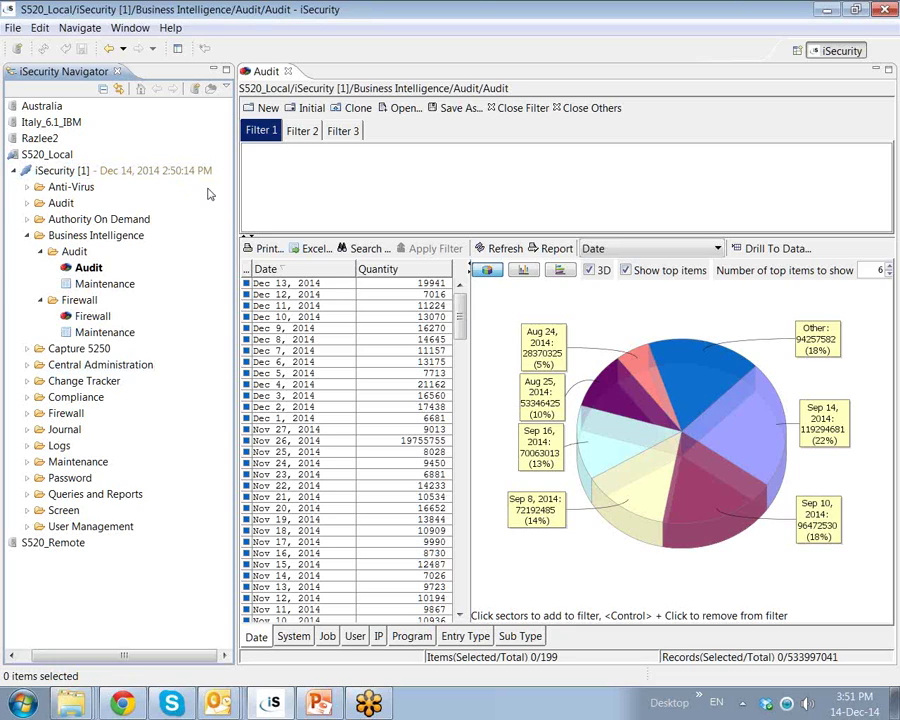
drag(236, 203, 78, 218)
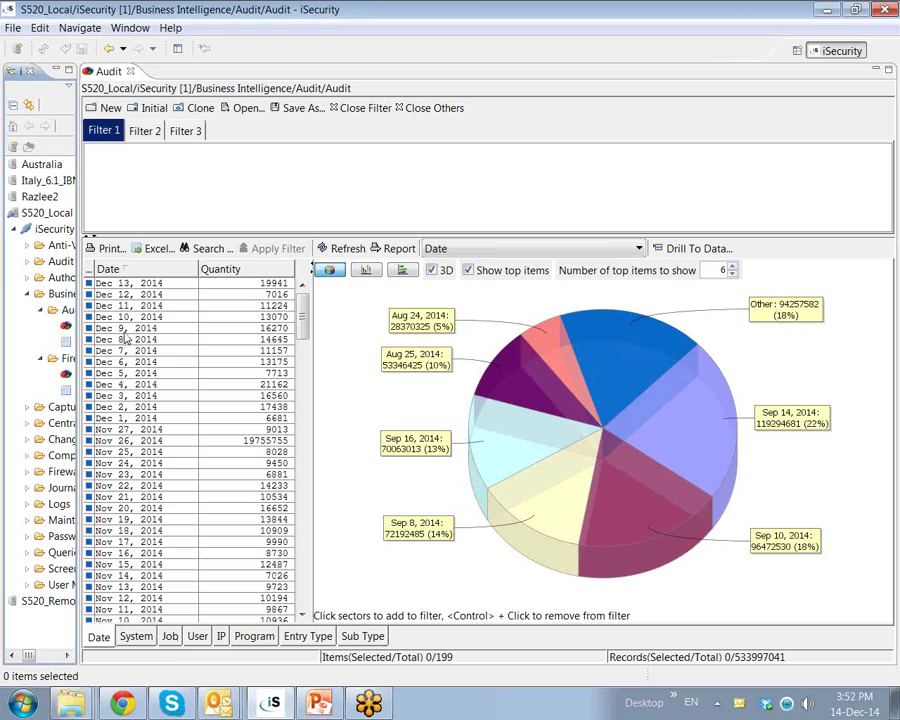
Filter the audit events to Dec 9–13, 2014 and break them down by IP address.
click(127, 328)
shift+click(131, 286)
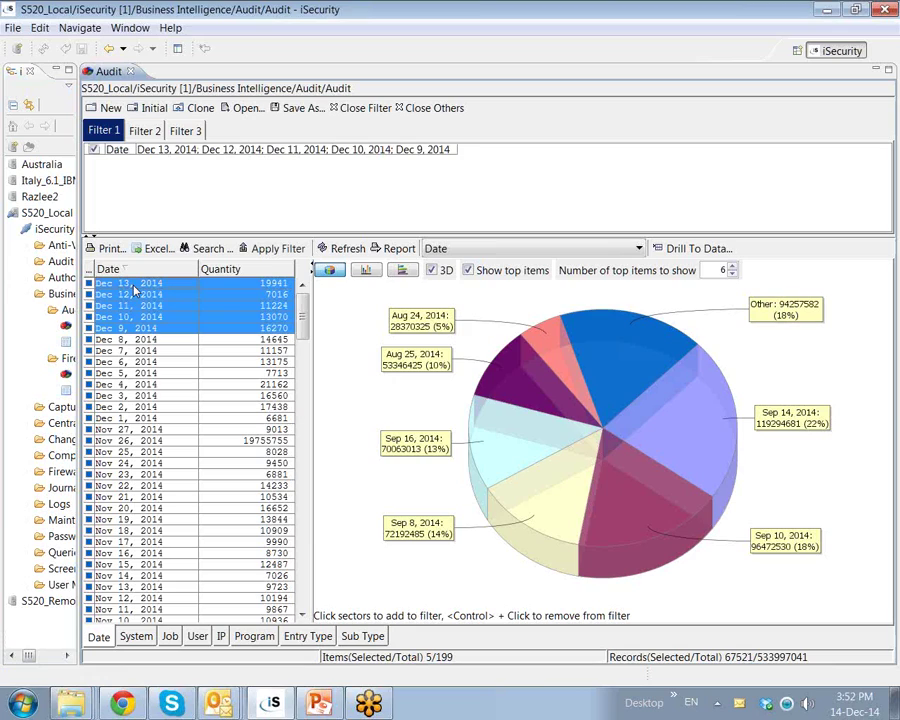
click(221, 637)
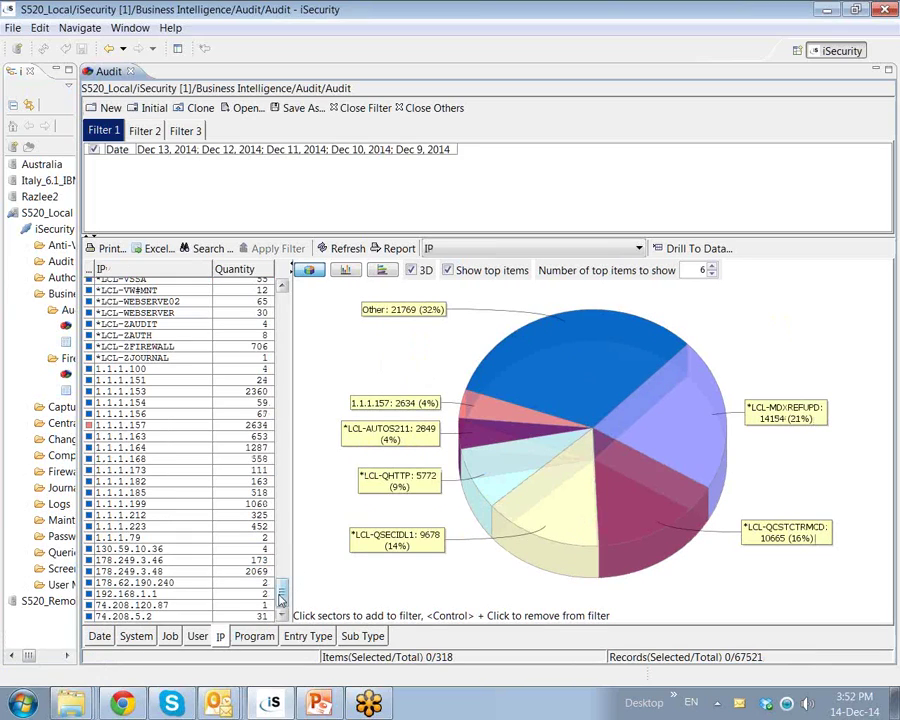
Sort the IP list by address and select 130.59.10.36 through 74.208.5.2.
click(238, 270)
click(238, 270)
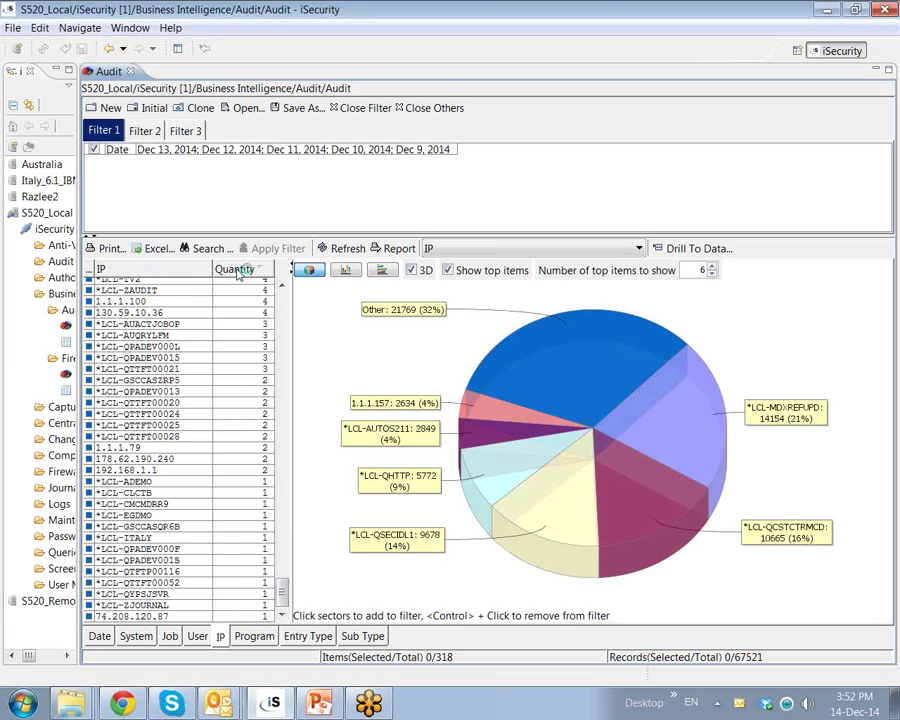
click(238, 270)
click(238, 270)
click(140, 270)
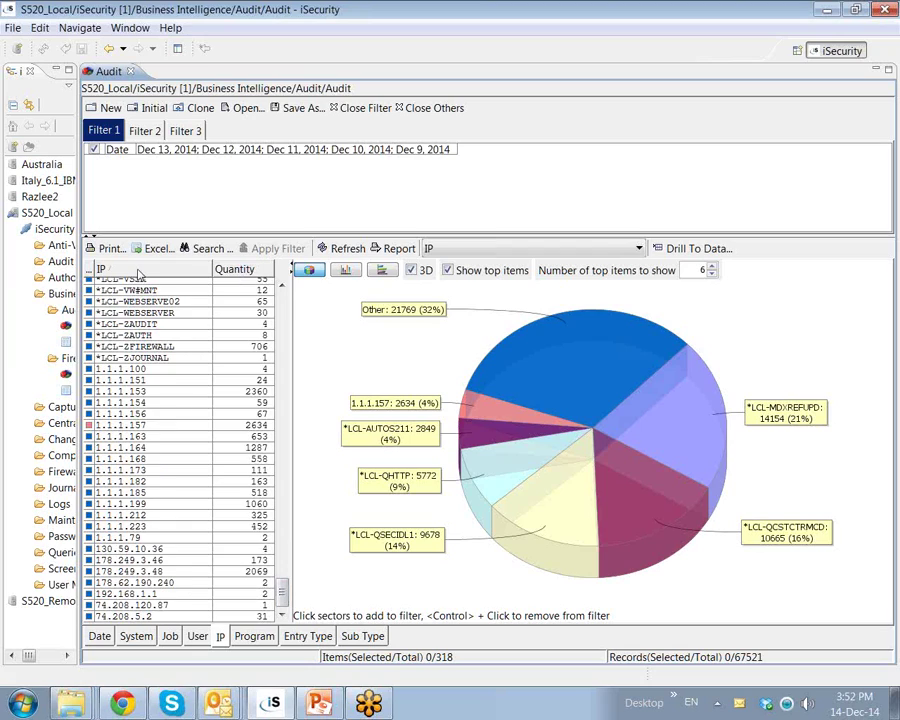
click(140, 270)
click(232, 270)
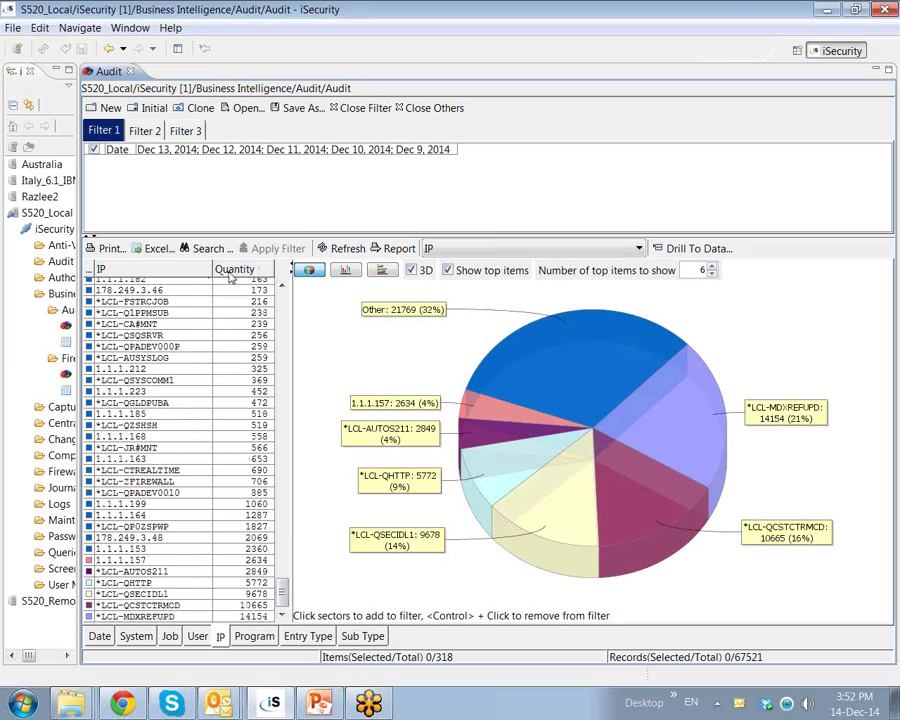
click(232, 272)
click(246, 272)
click(135, 270)
click(117, 550)
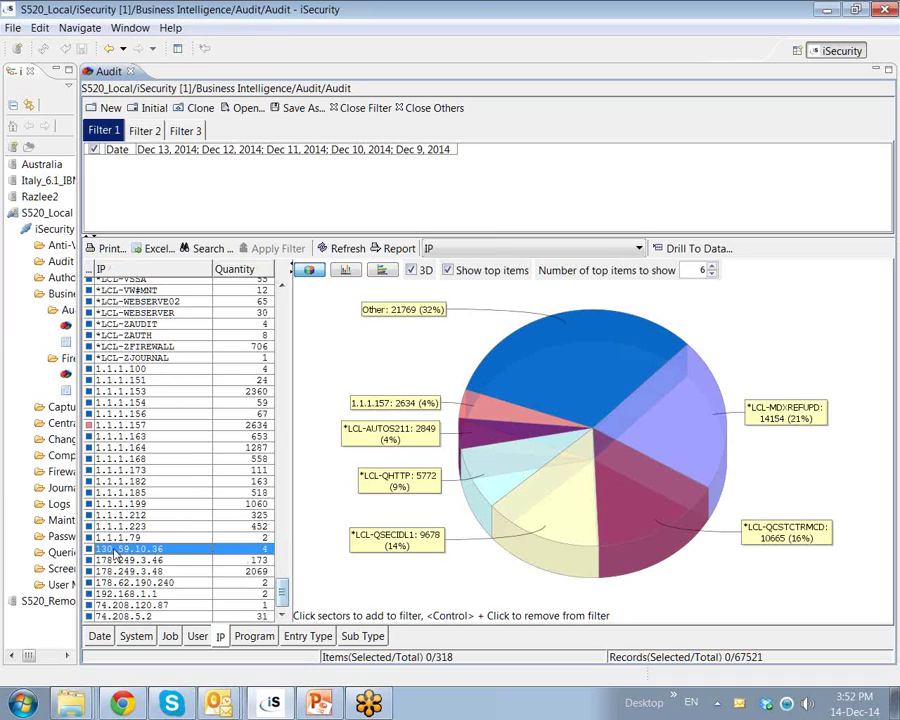
shift+click(123, 616)
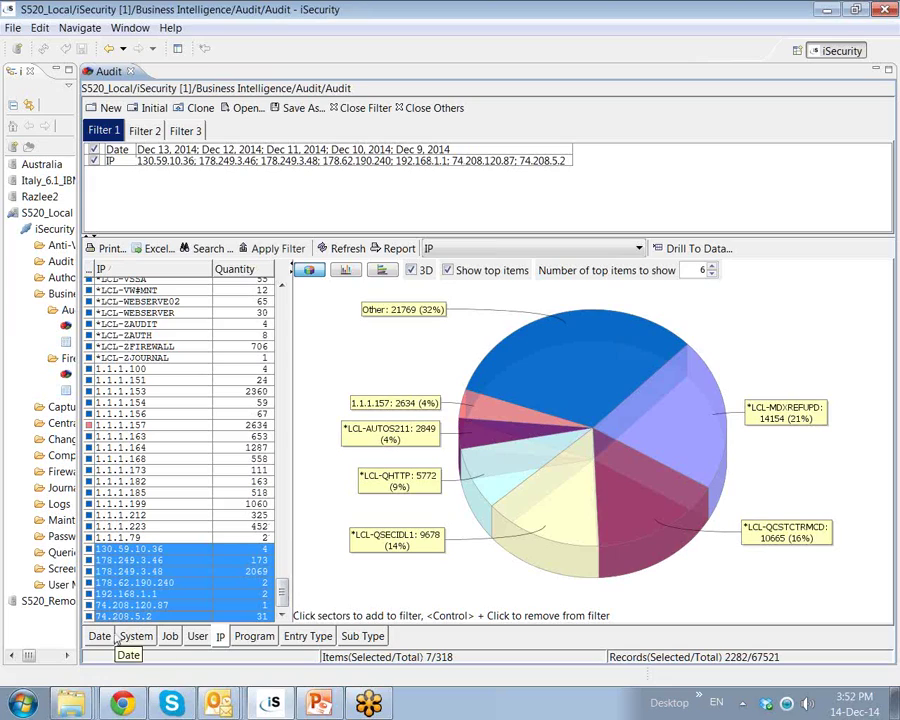
Filter the events to three users on the User tab.
click(197, 636)
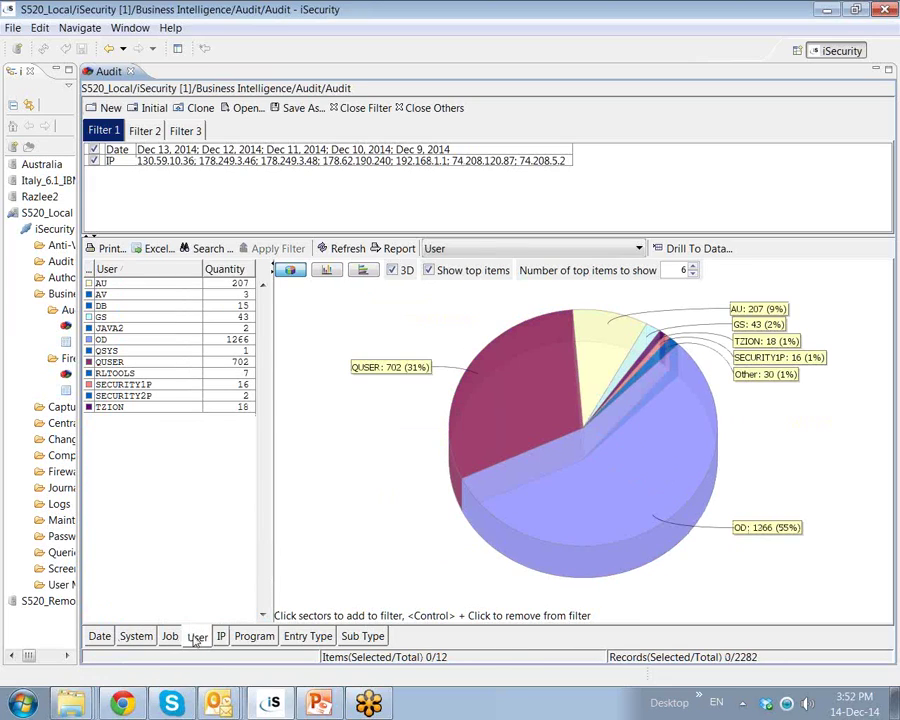
click(117, 407)
ctrl+click(110, 339)
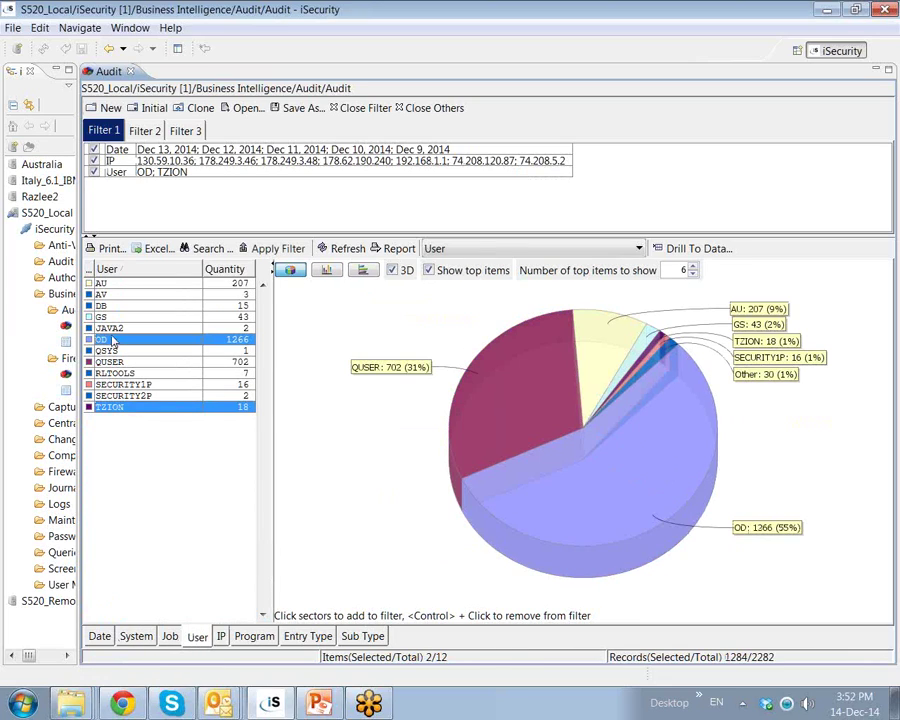
ctrl+click(111, 329)
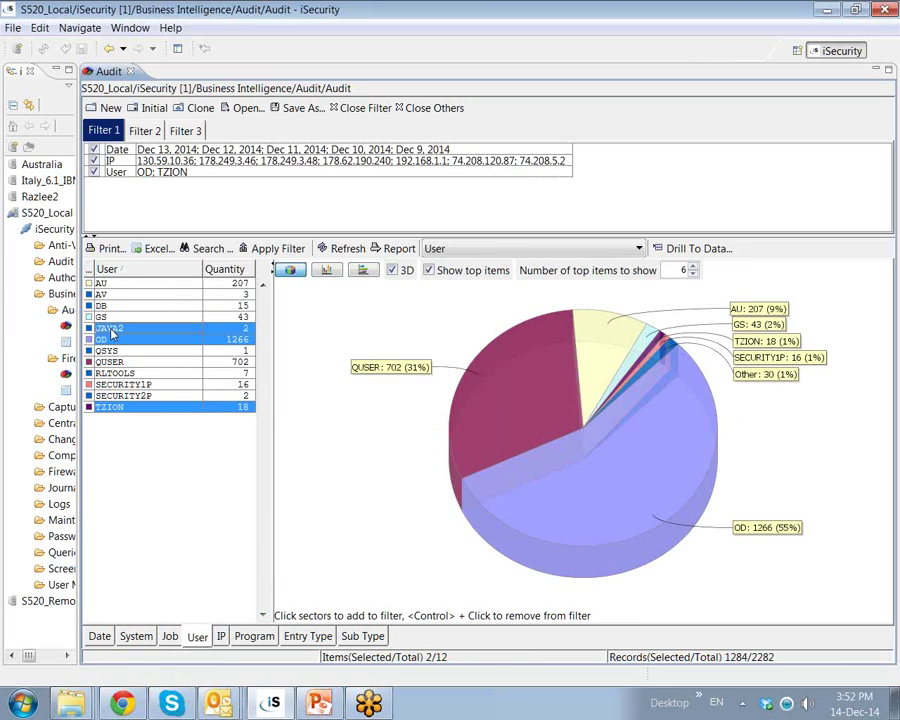
Restrict to entry type OM, sub type OM M (moved to another library), and drill to data.
click(307, 636)
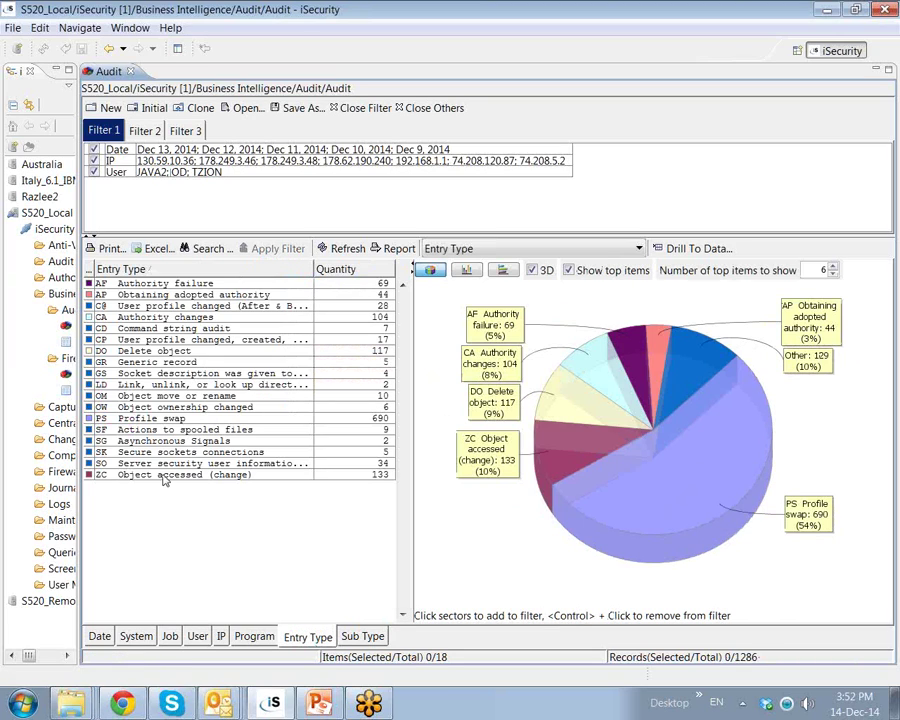
click(150, 397)
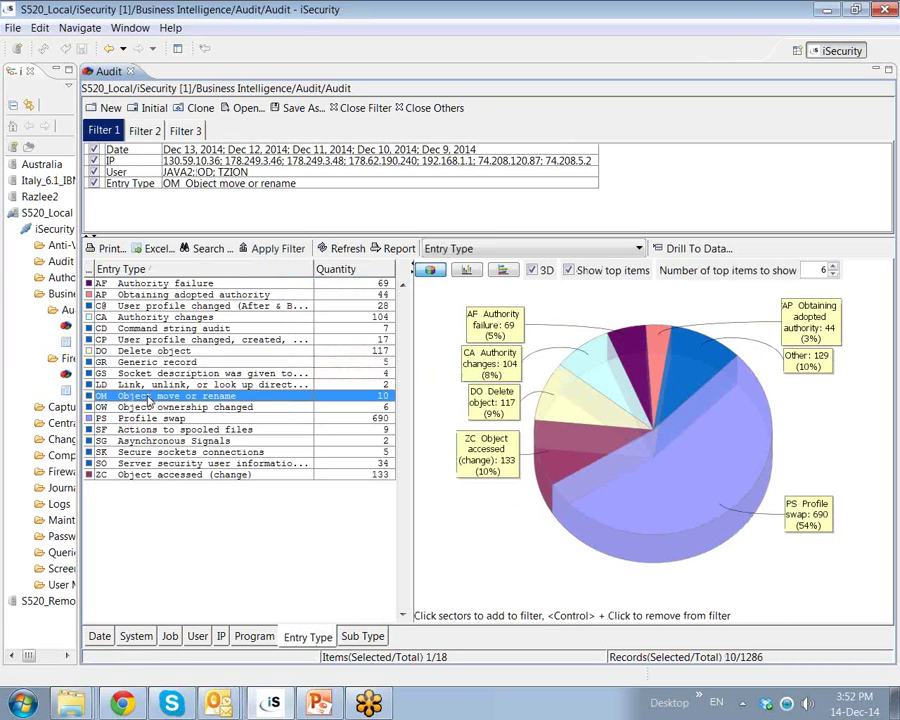
click(362, 636)
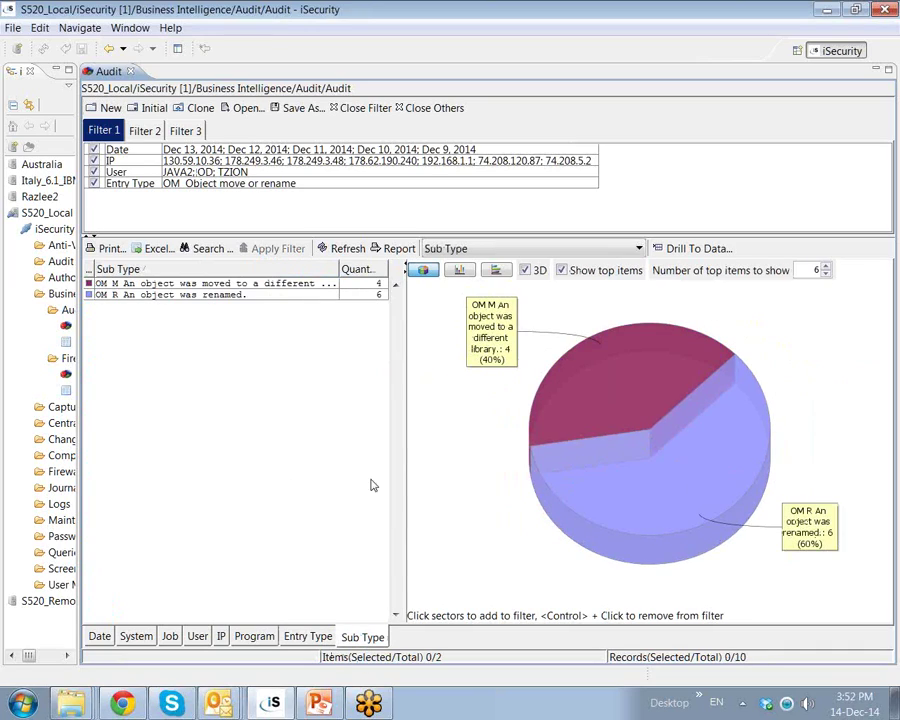
click(205, 286)
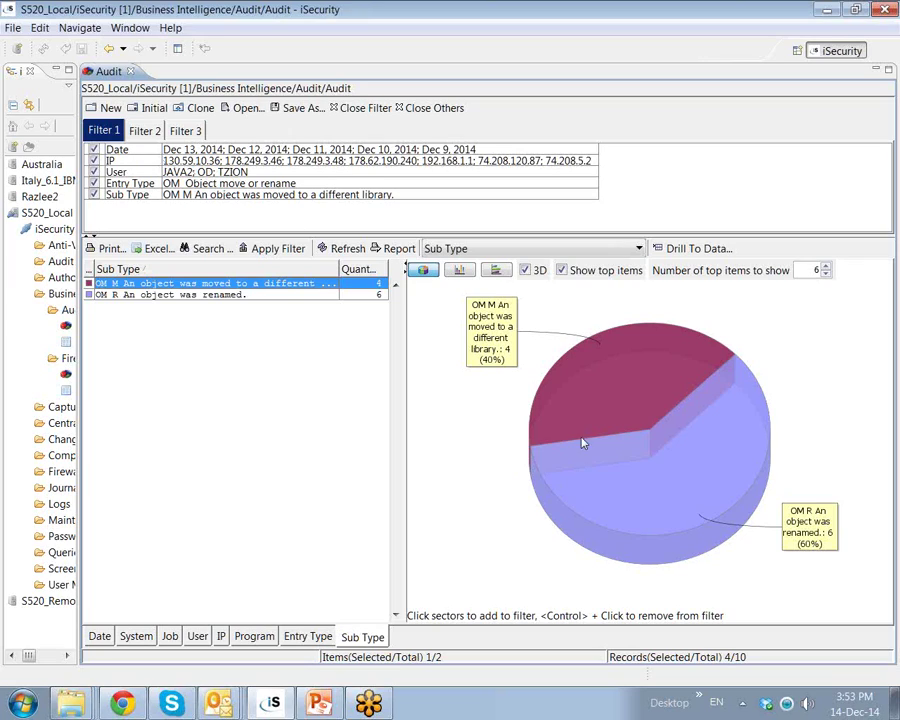
click(697, 249)
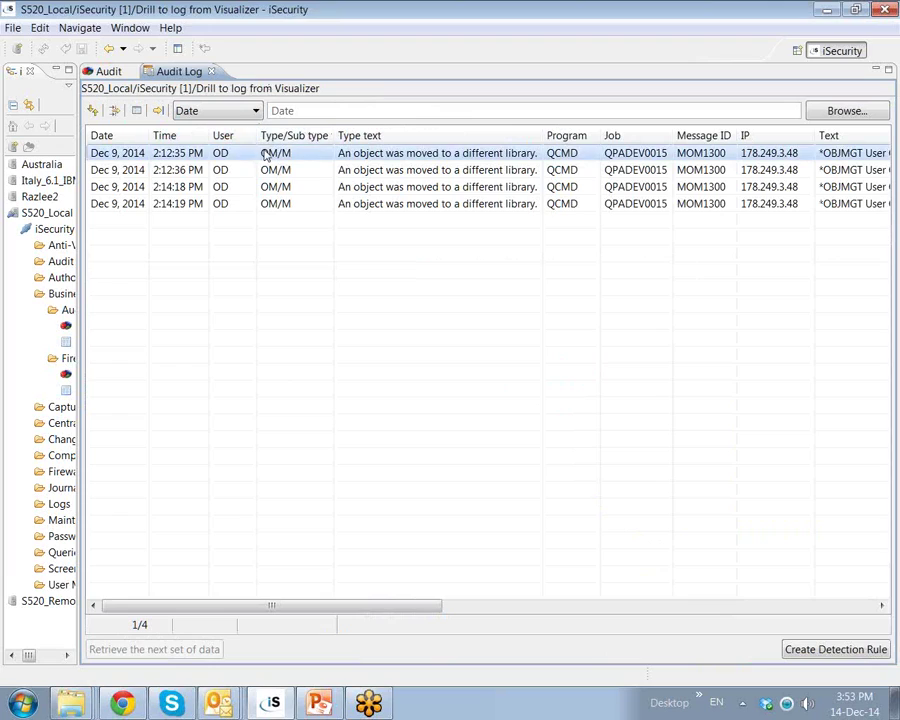
Review the full content of the last Dec 9 record (2:14:19 PM), then close it.
click(330, 206)
right_click(330, 210)
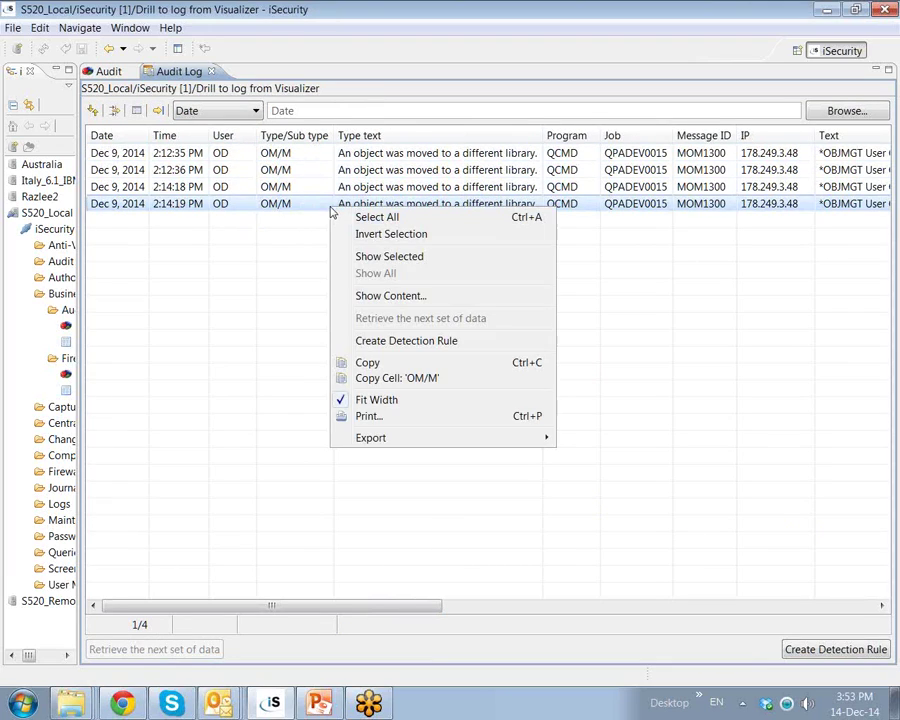
click(376, 296)
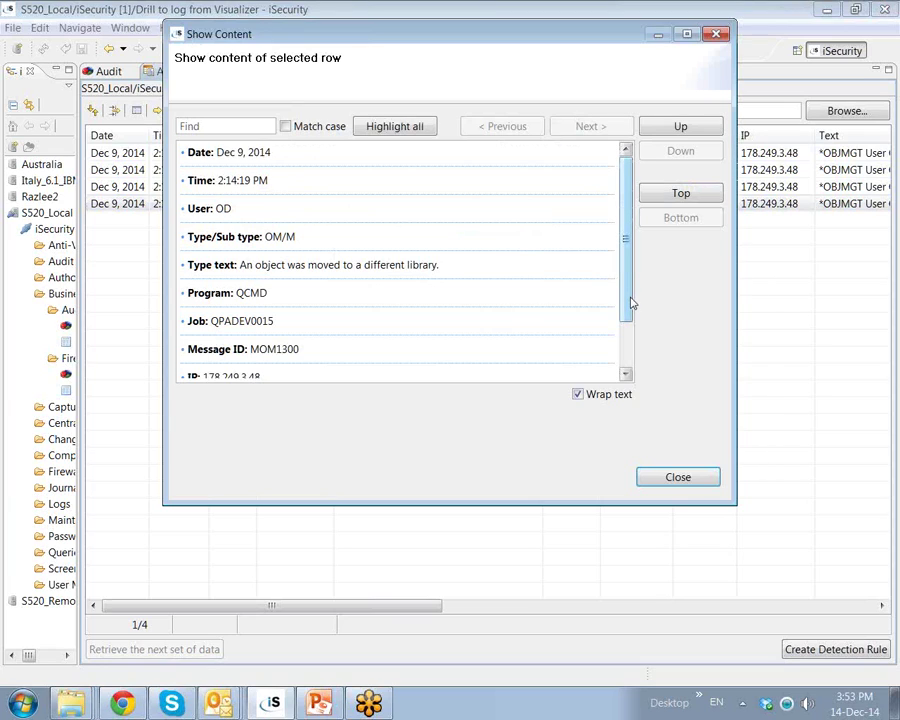
scroll(631, 301, down, 2)
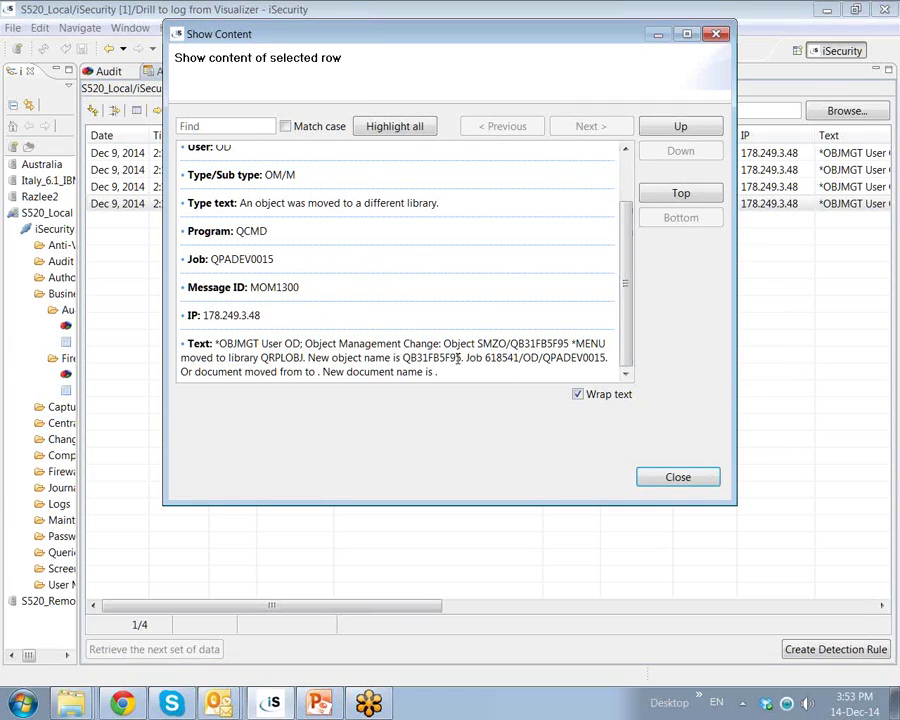
click(677, 478)
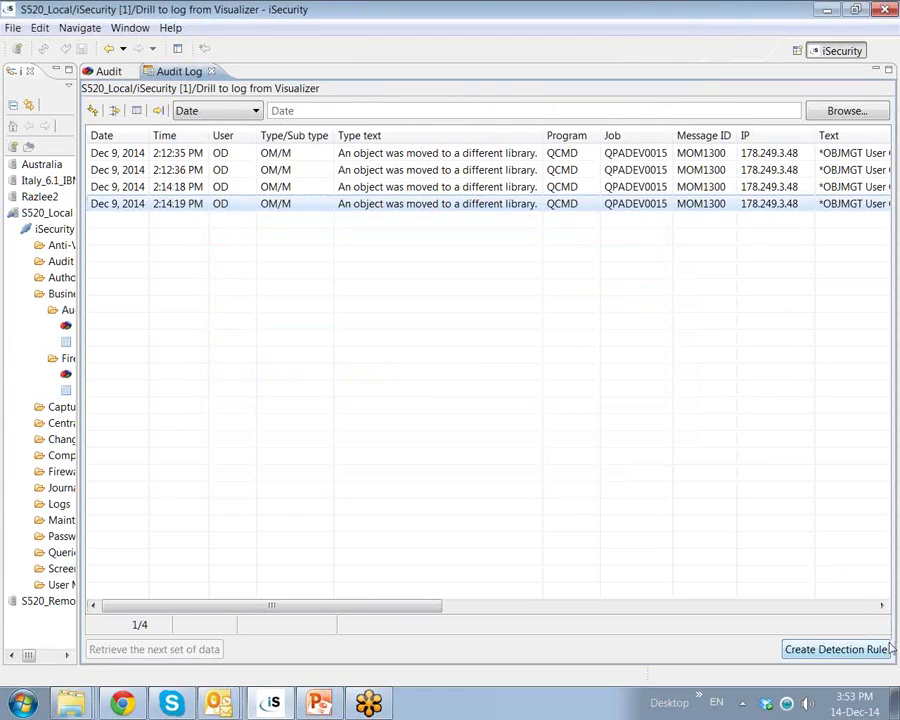
Create a detection rule from the record with Perform Action set to BI-FOR-I.
click(852, 650)
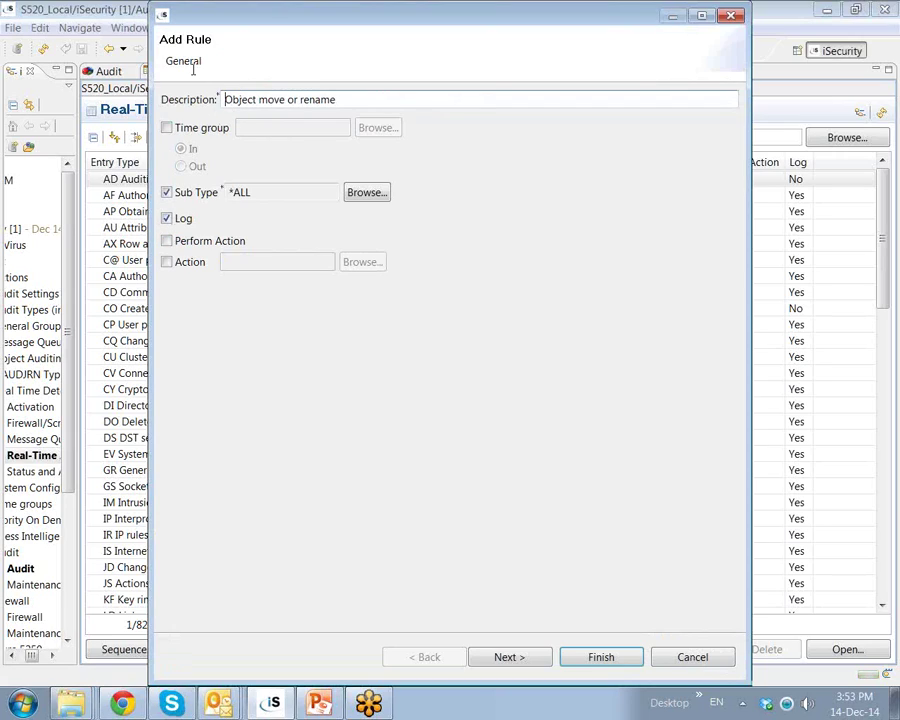
click(166, 241)
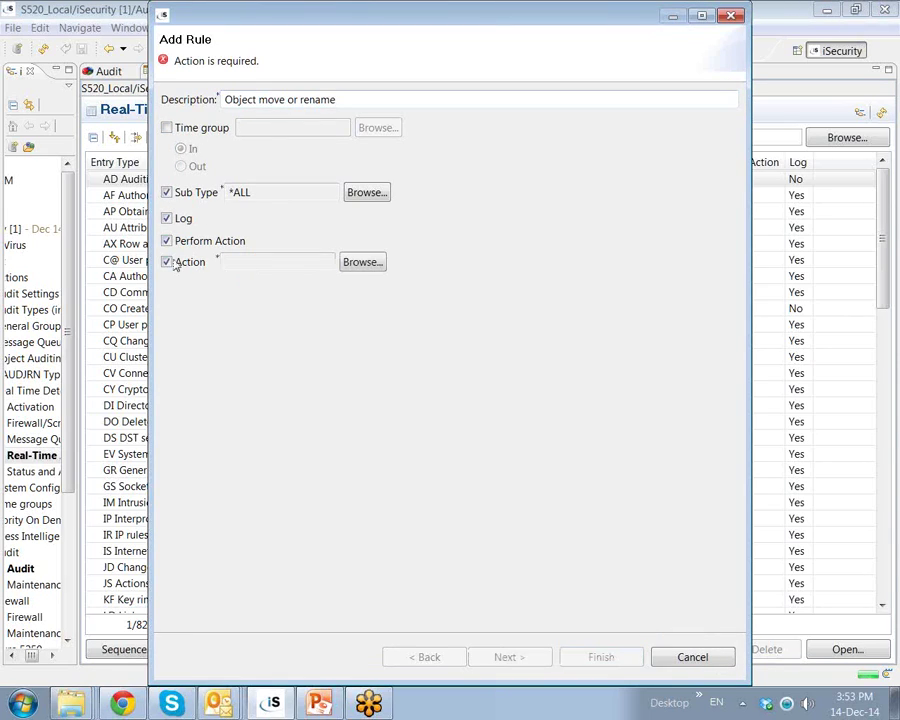
click(364, 262)
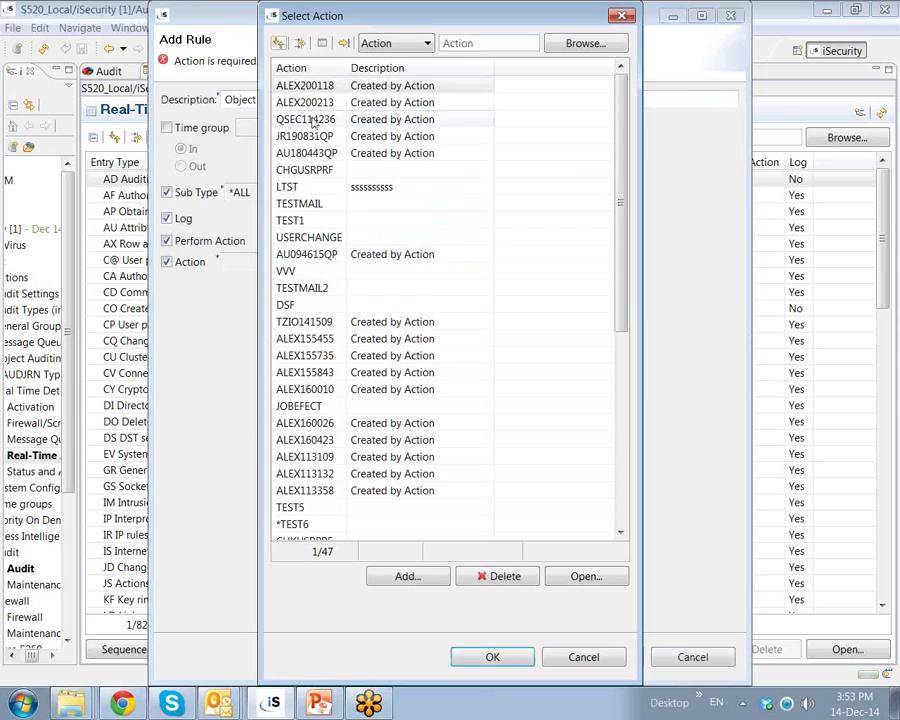
click(291, 68)
click(332, 405)
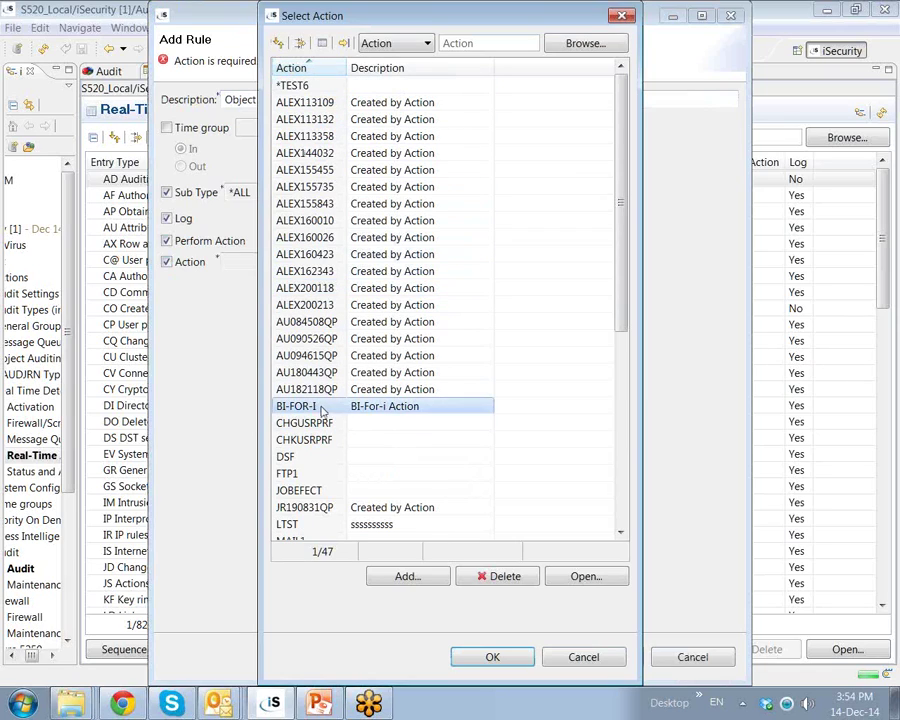
click(500, 657)
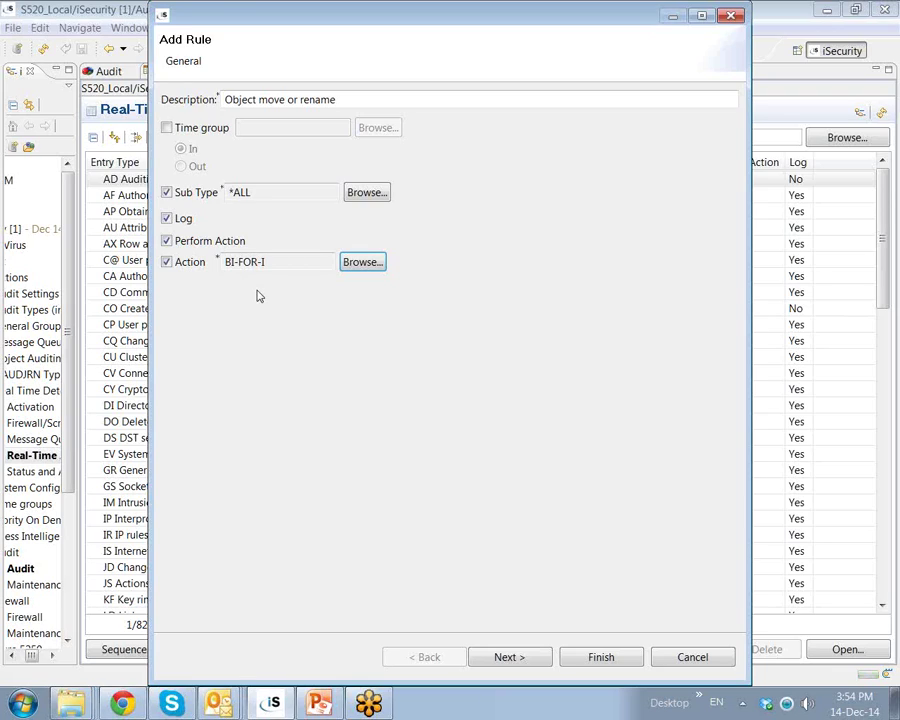
Enable the time group condition as Out and review the WORKHOURS schedule.
click(166, 128)
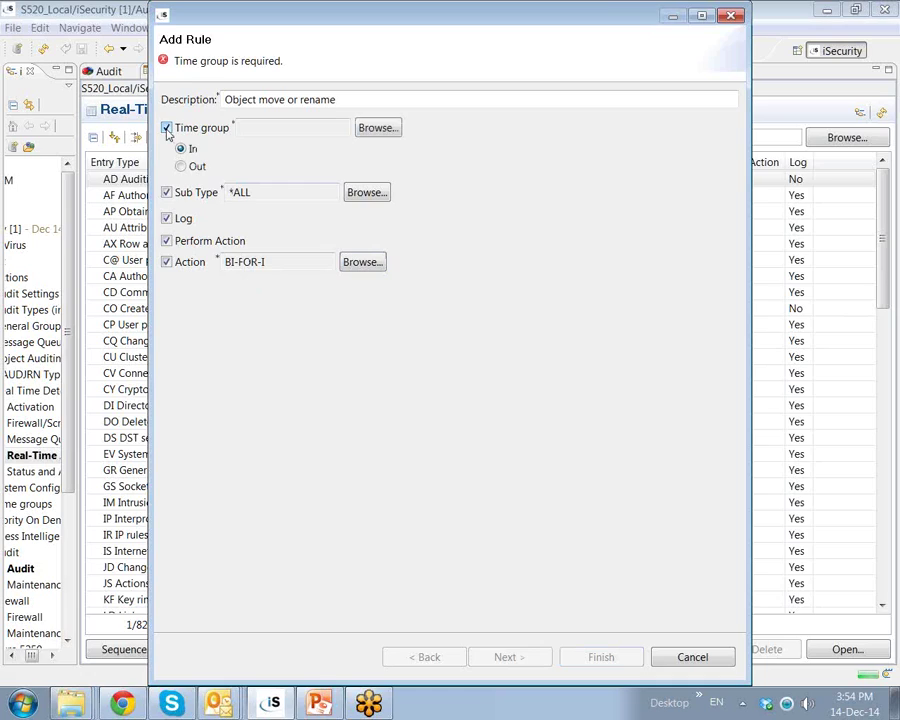
click(181, 166)
click(372, 127)
click(330, 259)
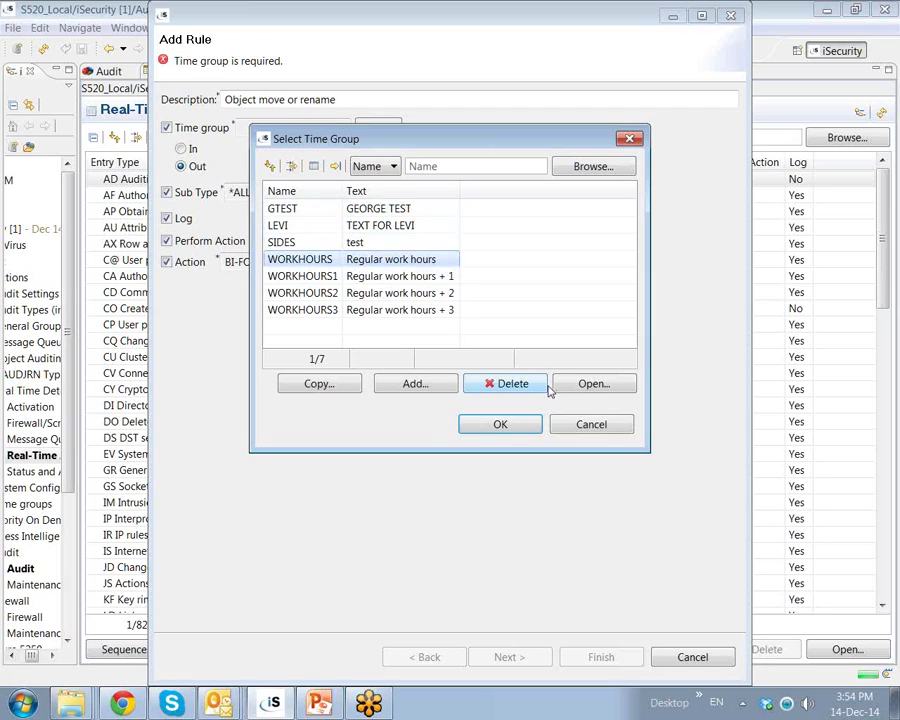
click(590, 383)
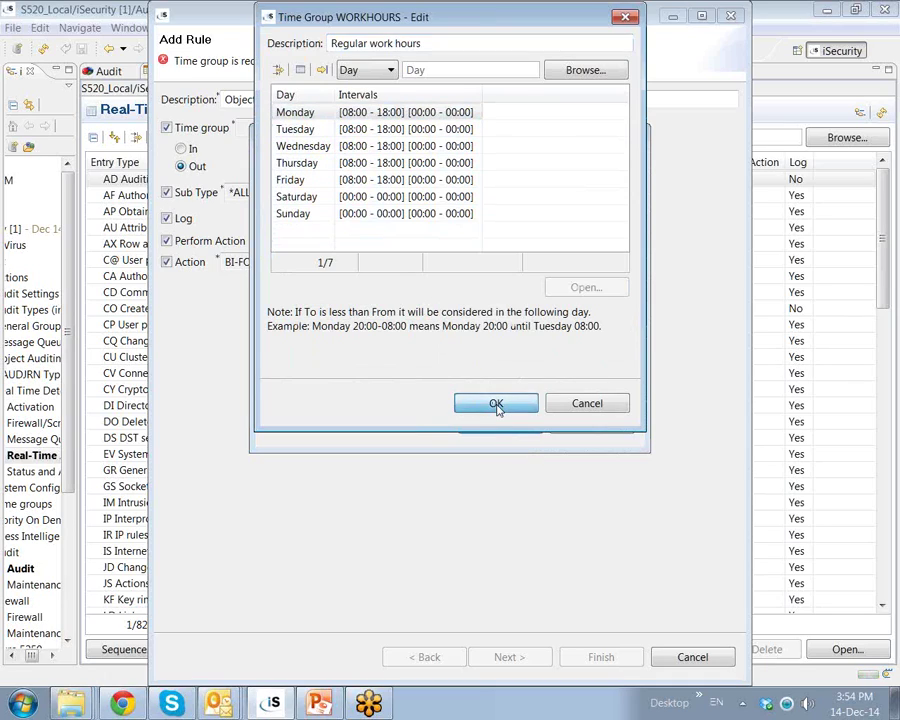
click(496, 403)
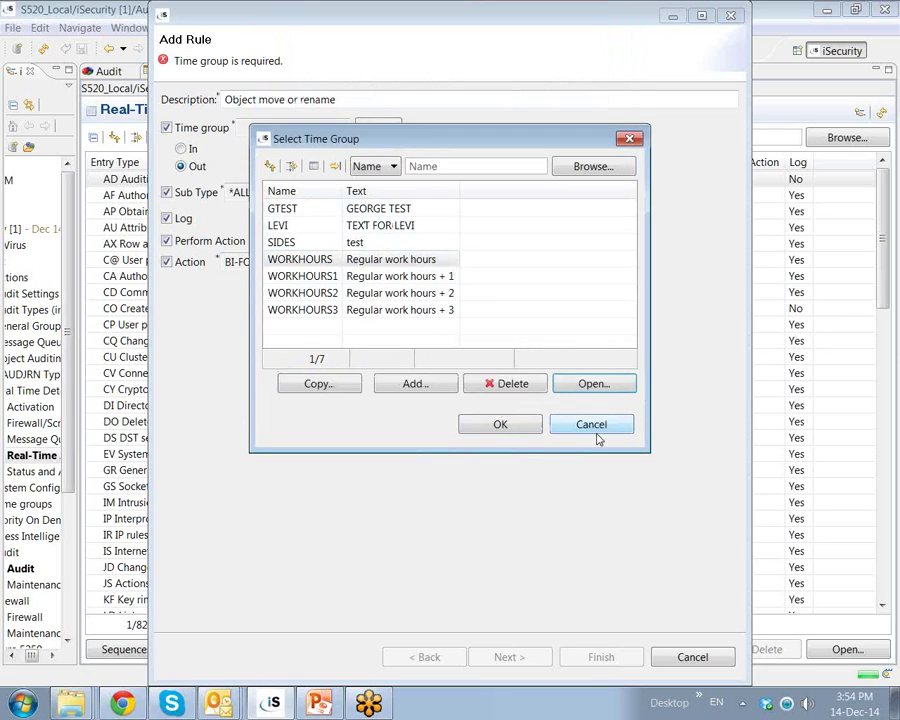
click(592, 425)
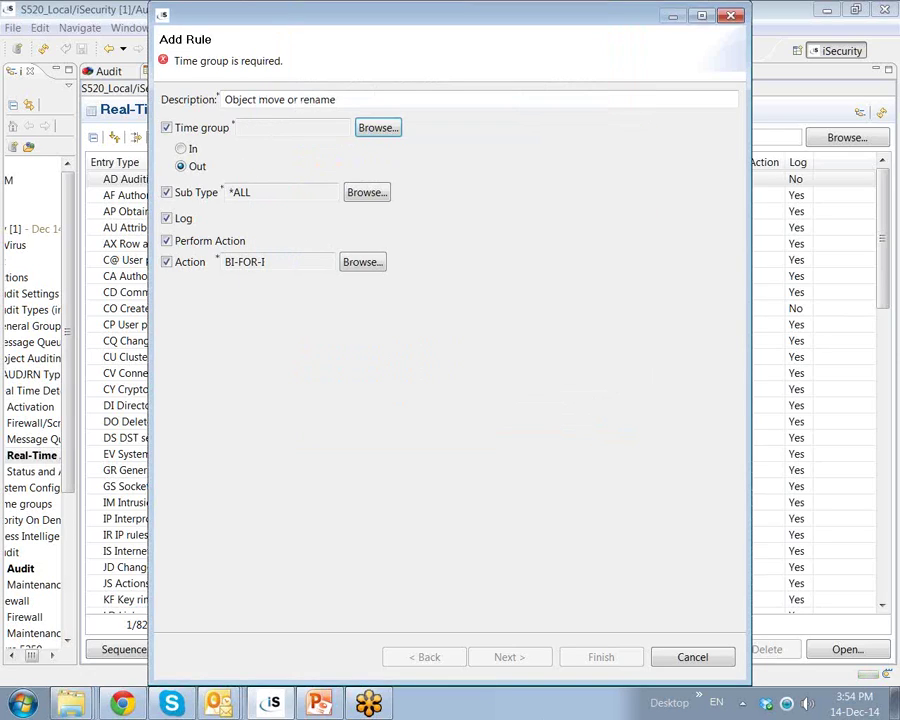
Select WORKHOURS as the rule's time group and continue to filter conditions.
click(366, 136)
click(305, 259)
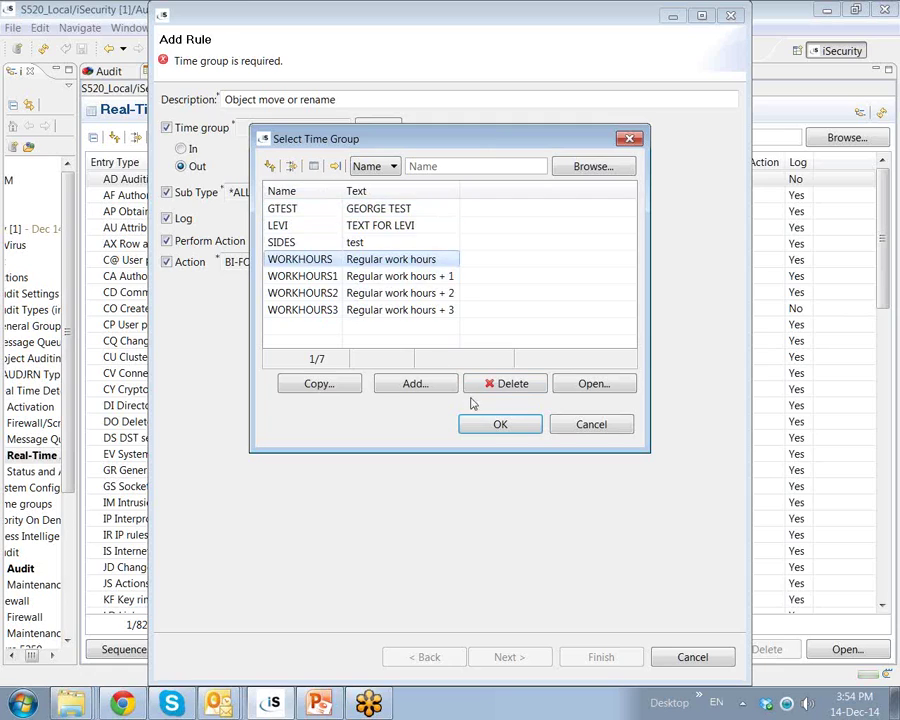
click(499, 424)
click(510, 657)
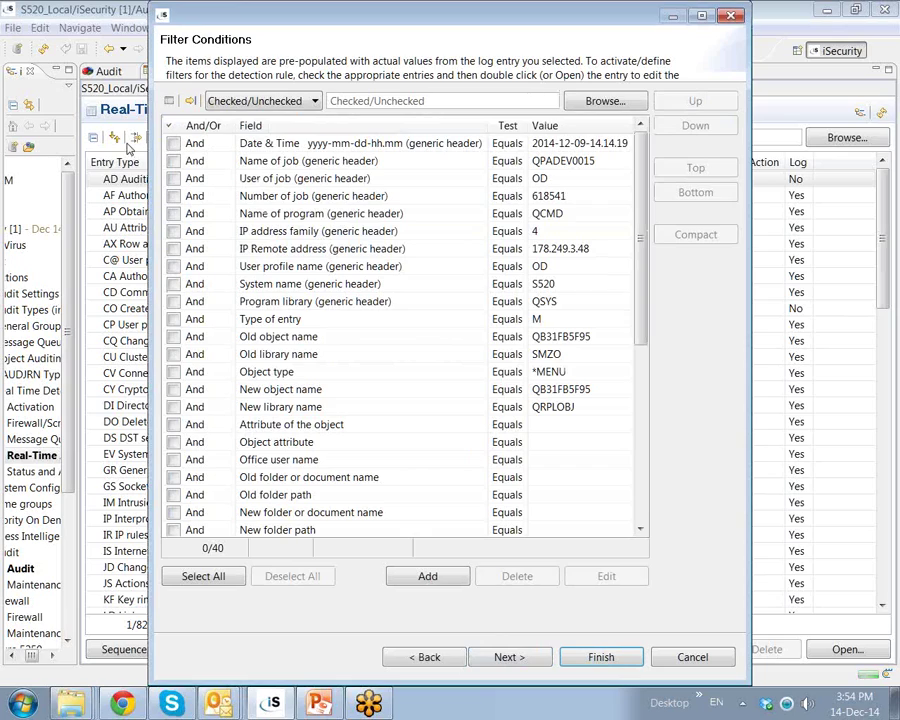
Check the User profile name, Type of entry and Object type conditions and compact the list.
click(263, 268)
click(173, 266)
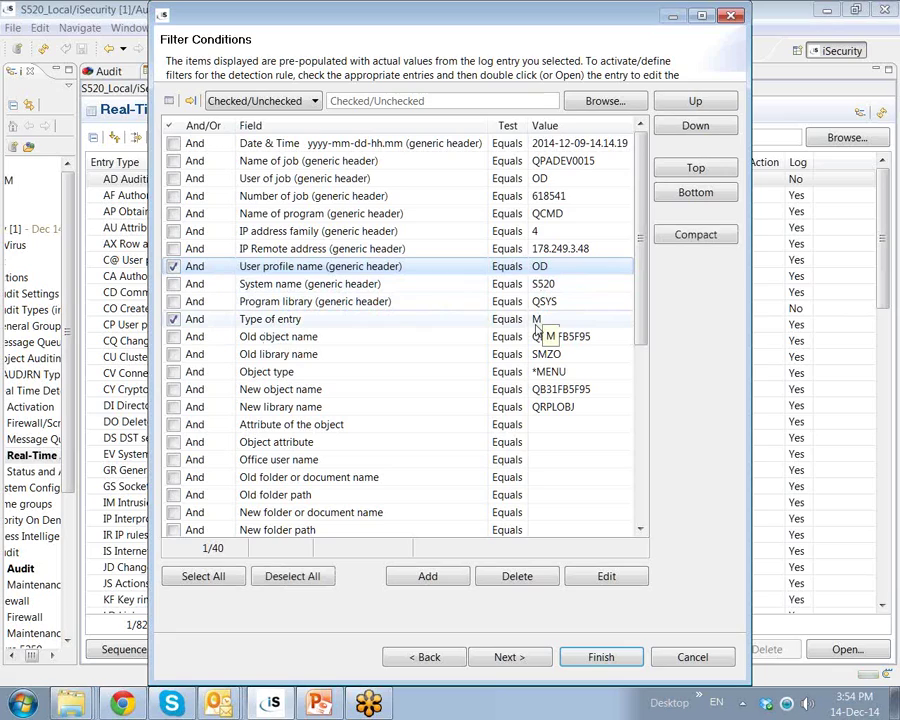
click(174, 372)
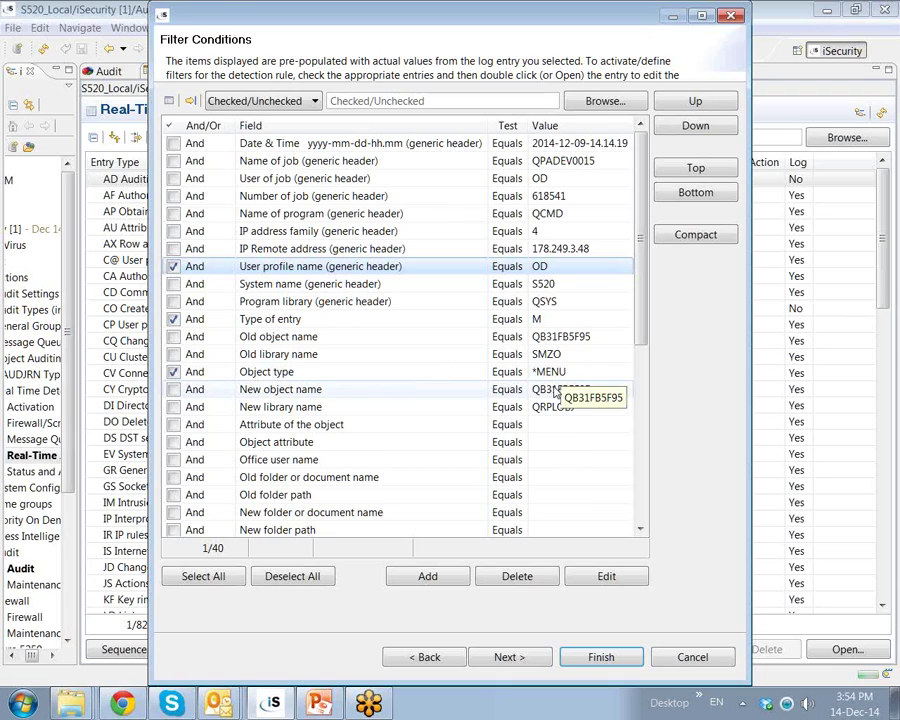
click(686, 236)
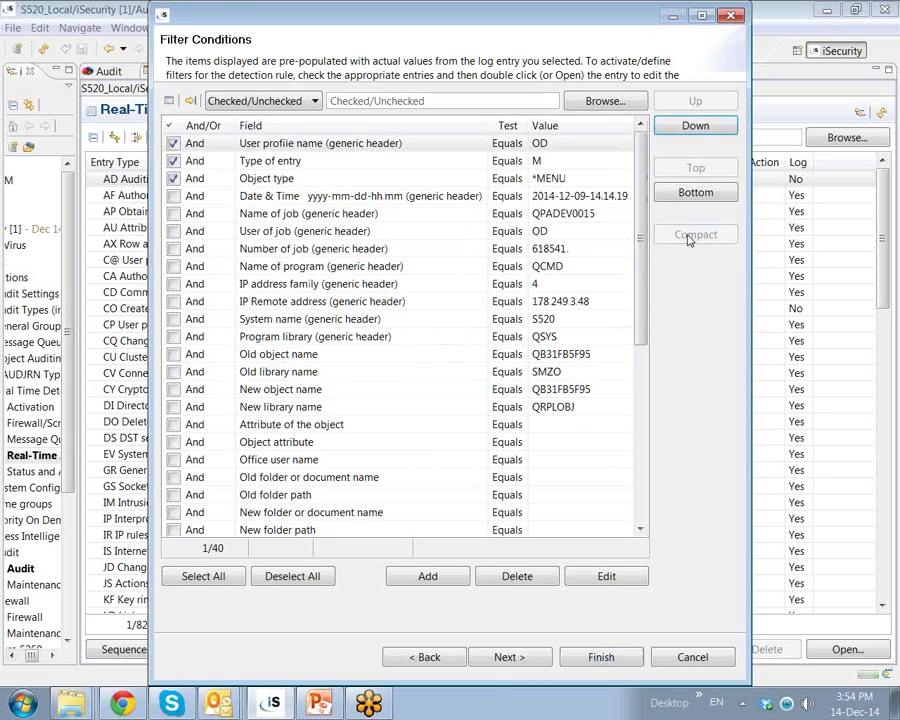
Change the user profile name test from Equals to Start 'OD'.
double_click(338, 148)
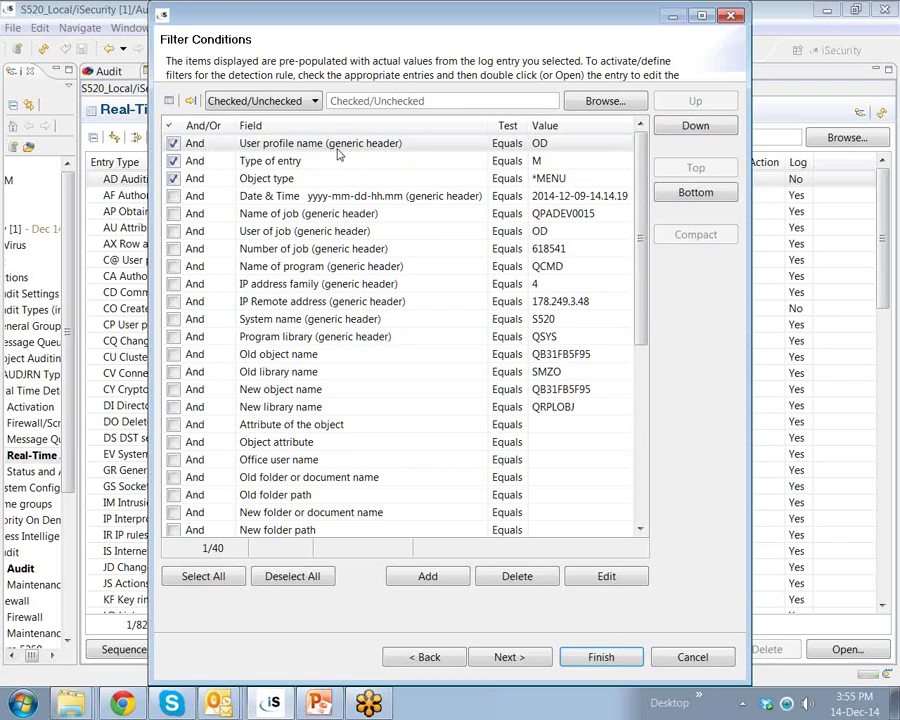
click(281, 243)
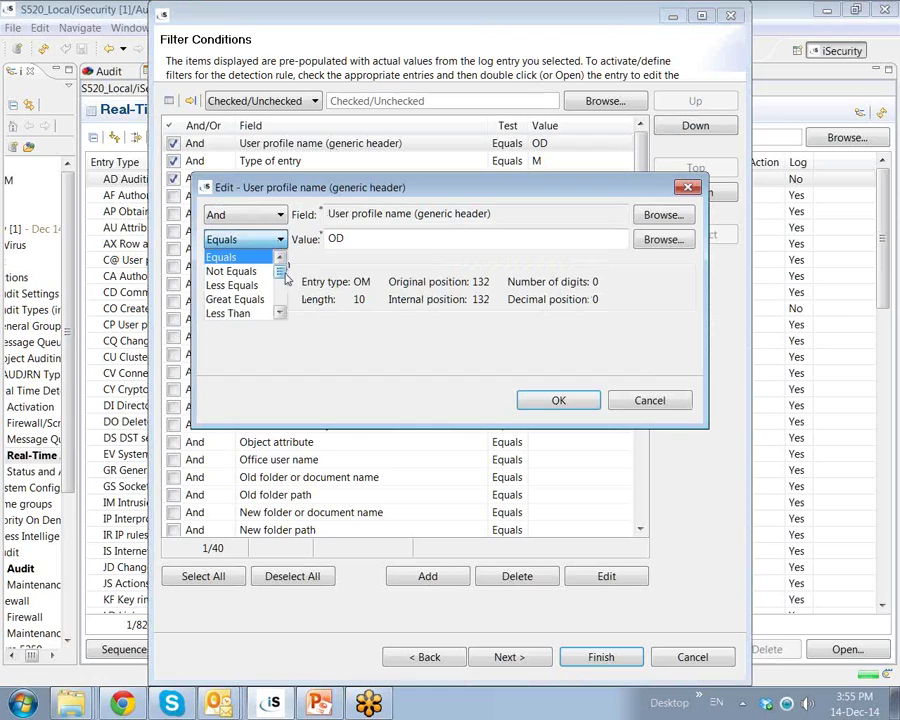
scroll(279, 297, down, 5)
click(230, 269)
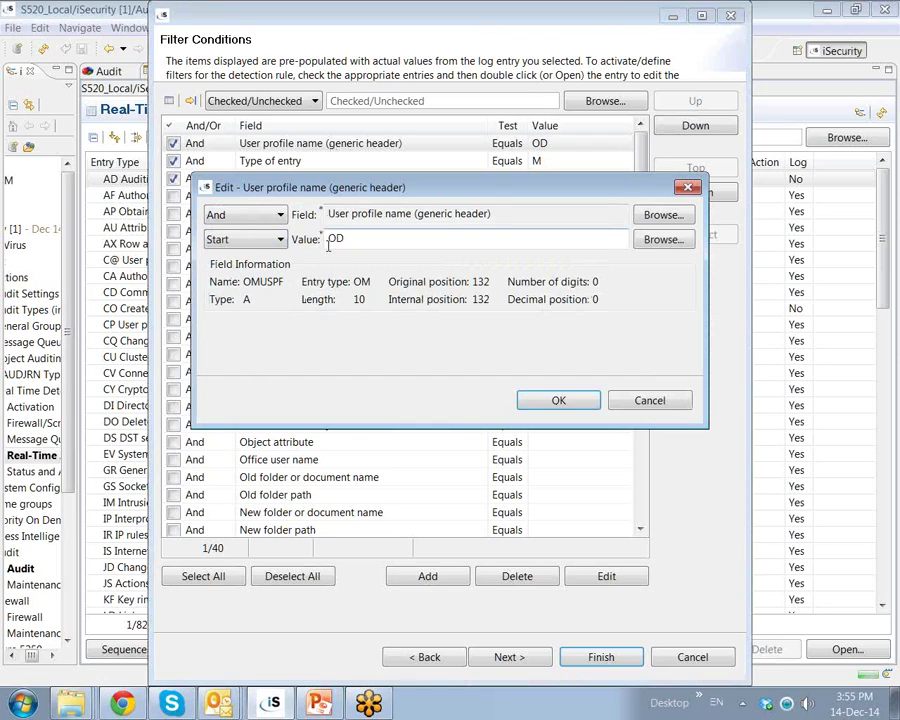
click(553, 403)
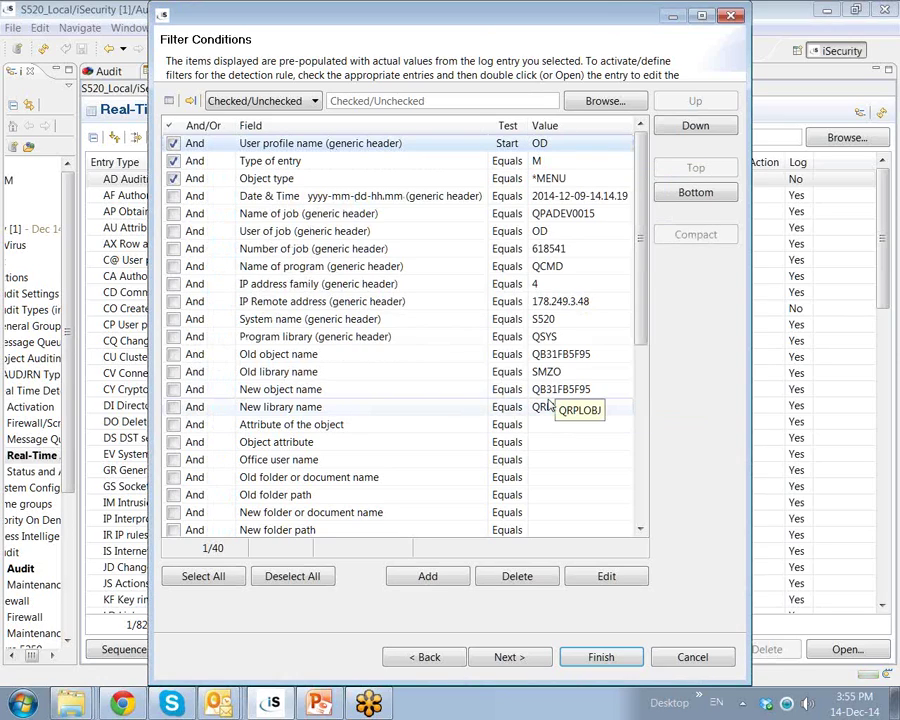
Begin the message with 'Job &OMNBR/&OMUSER/&OMJOB' followed by the word 'object'.
click(512, 658)
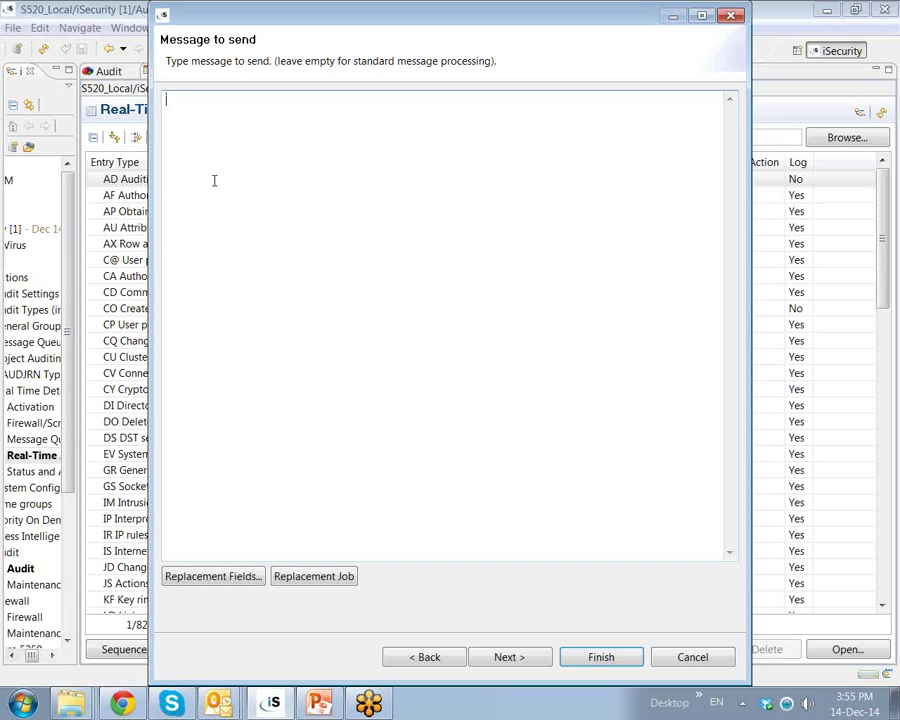
text(Job)
click(314, 577)
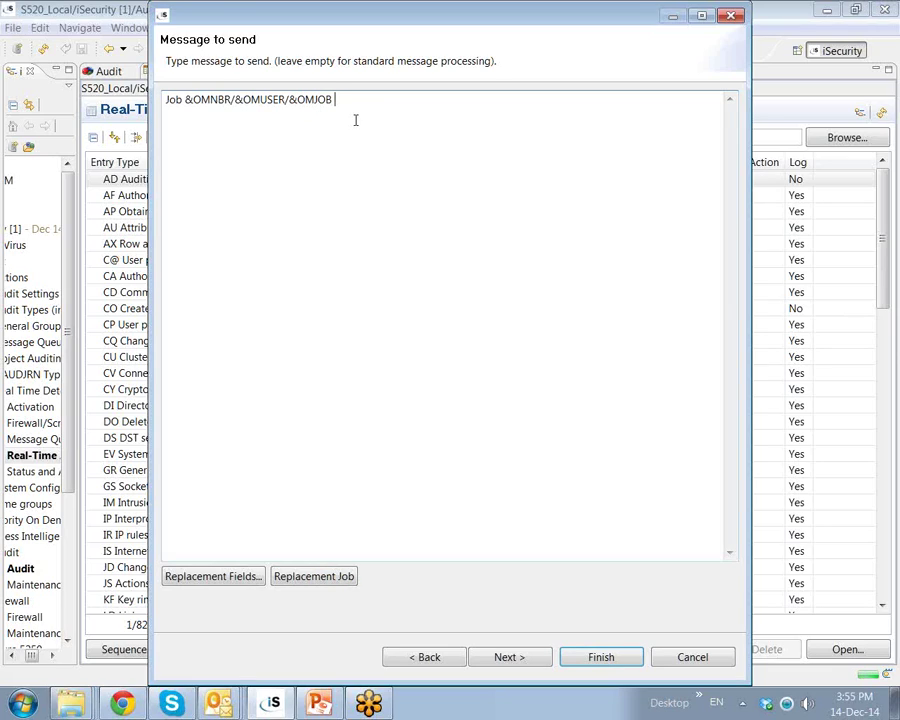
text(object)
Insert the 10-character old object name field &OMOOBJ and complete the 'old object name' text.
click(228, 574)
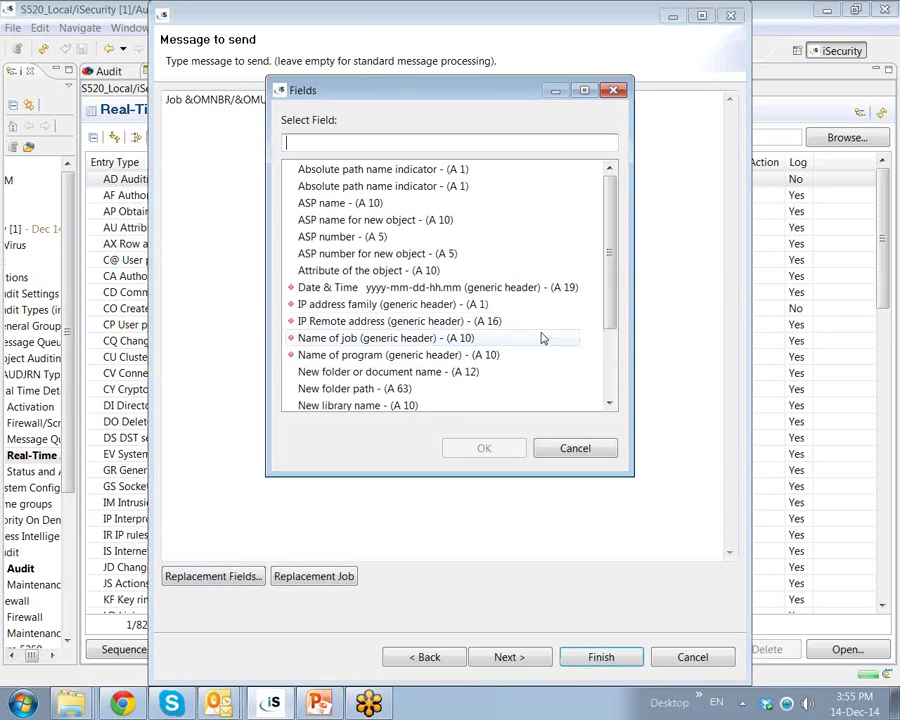
drag(603, 252, 617, 405)
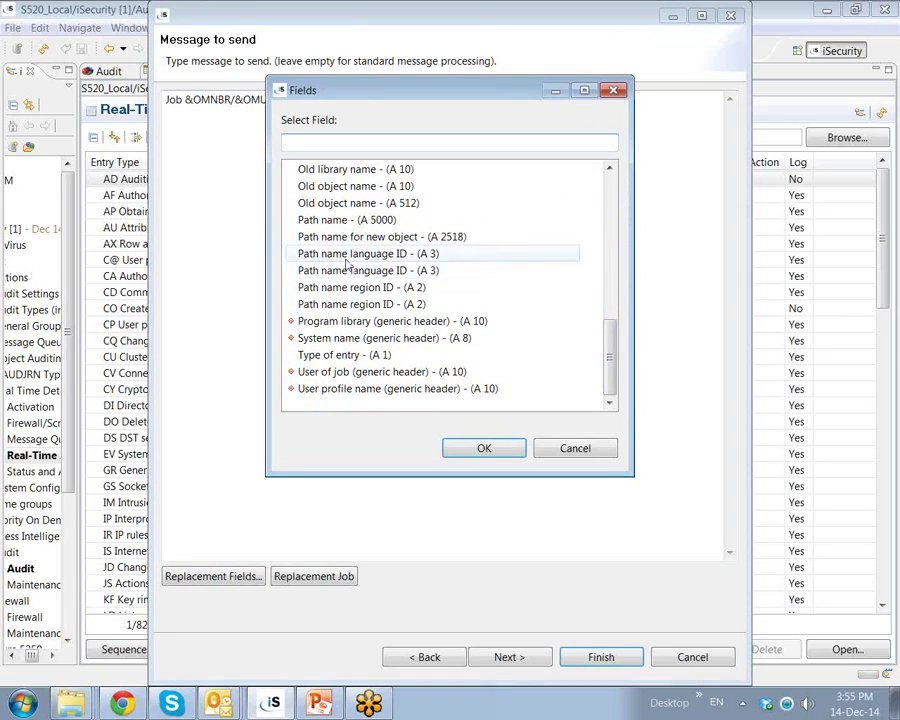
click(345, 205)
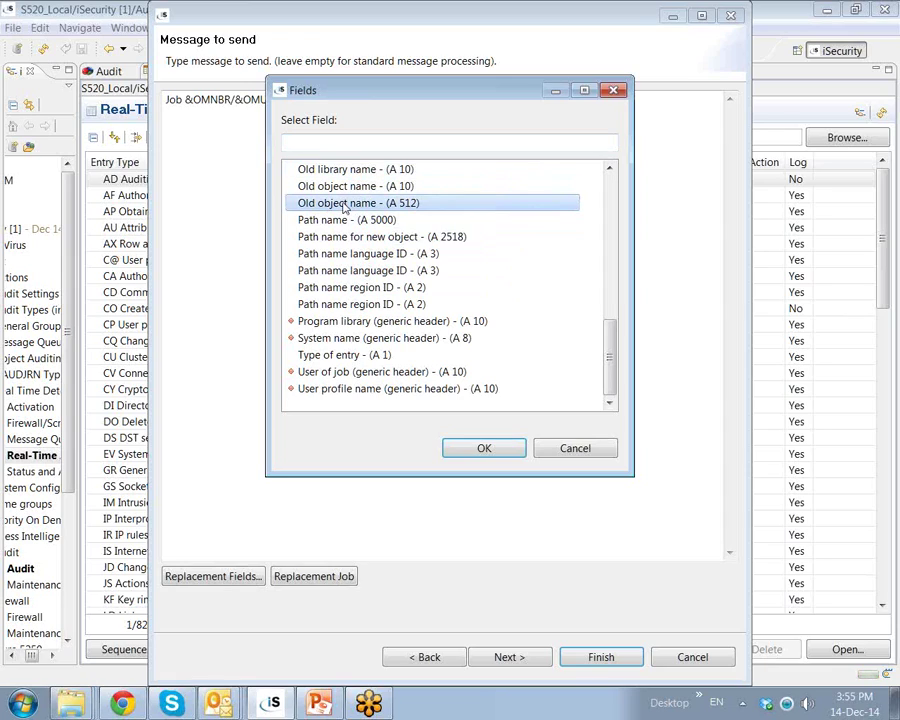
click(343, 187)
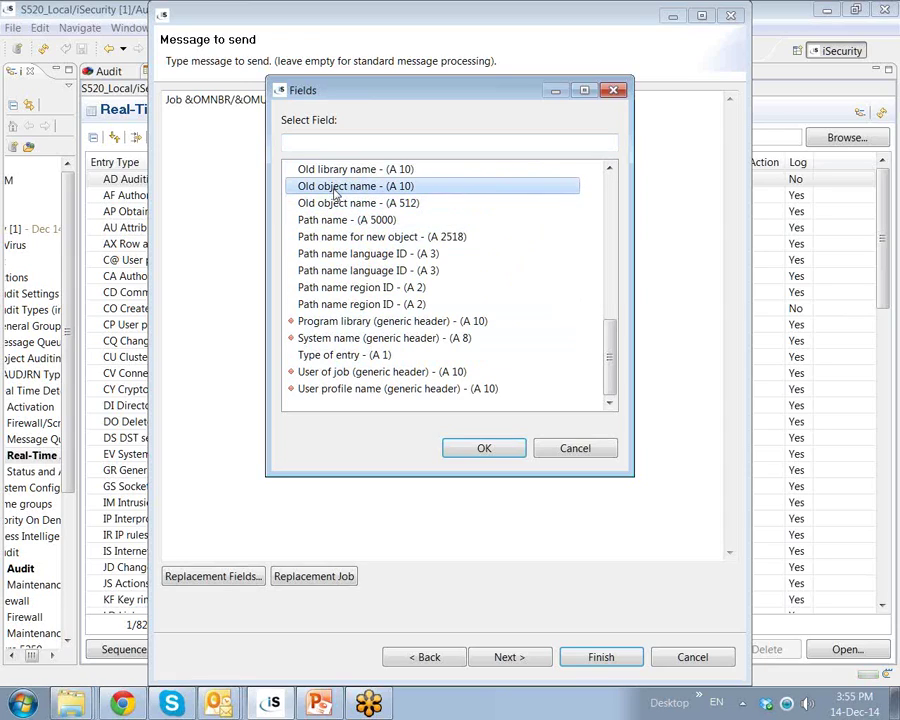
click(488, 452)
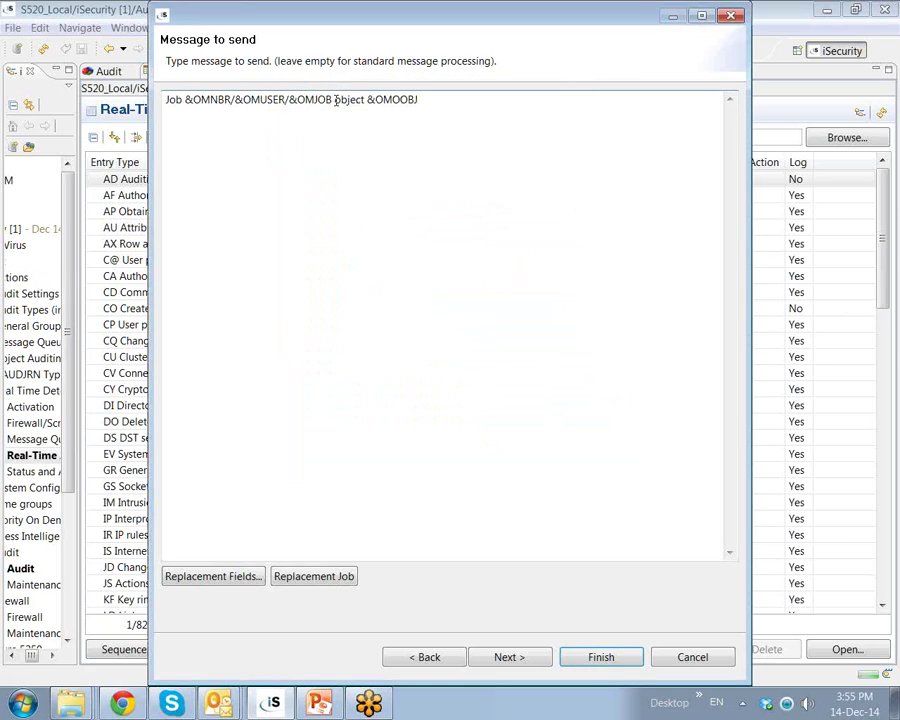
text(old)
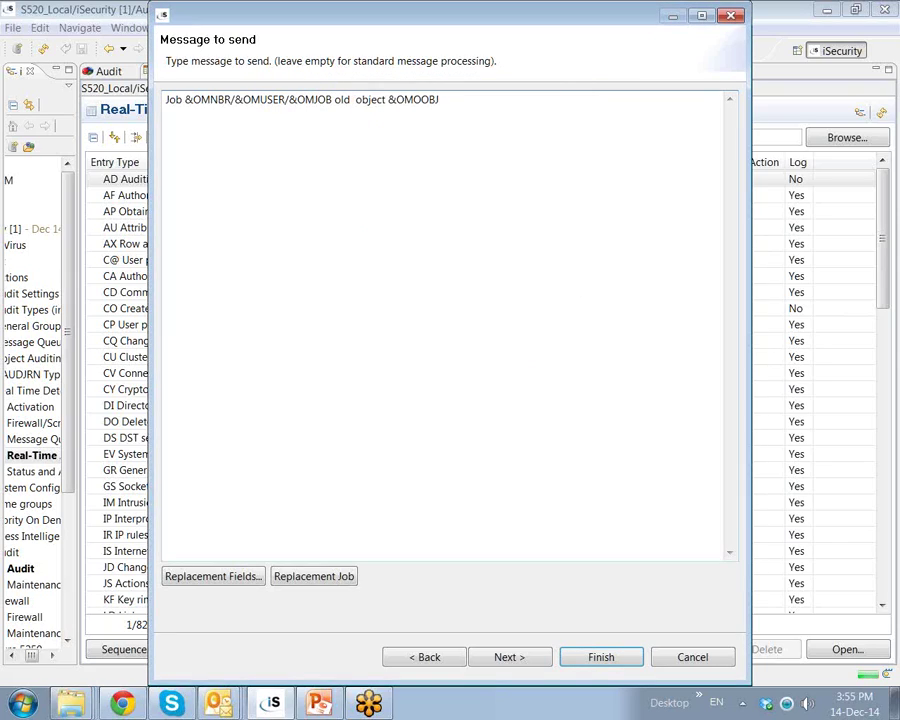
key(BackSpace)
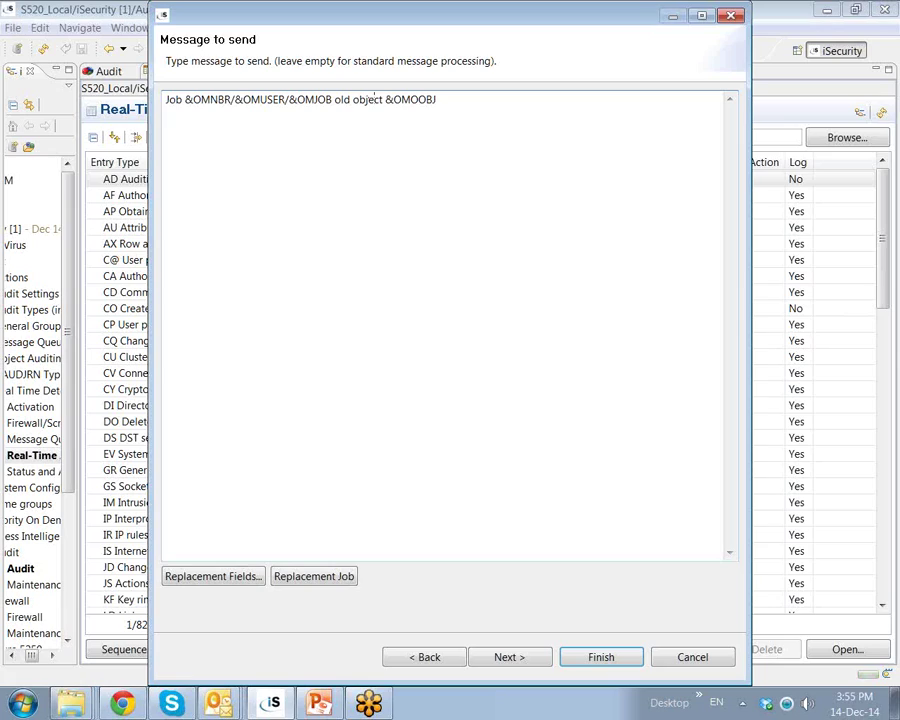
text(name)
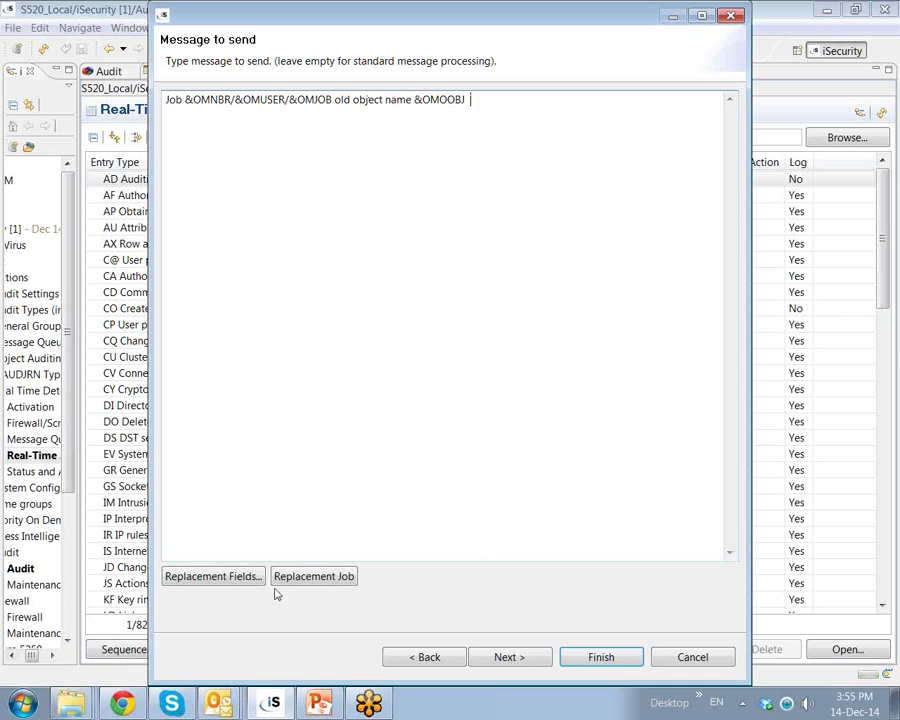
Append the Date & Time field &OM#TOD to the message.
click(213, 576)
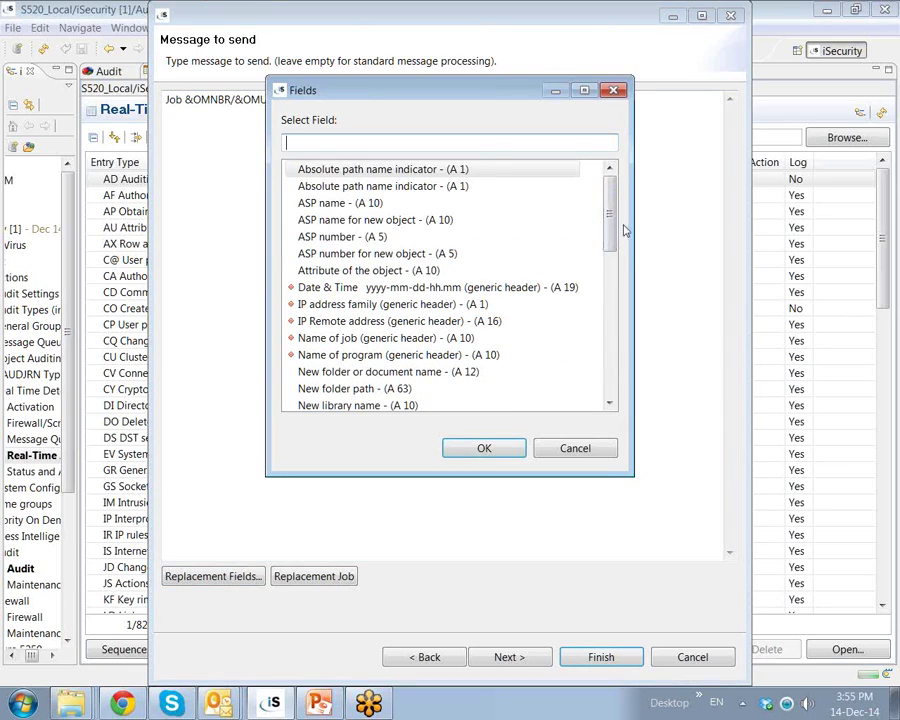
click(420, 287)
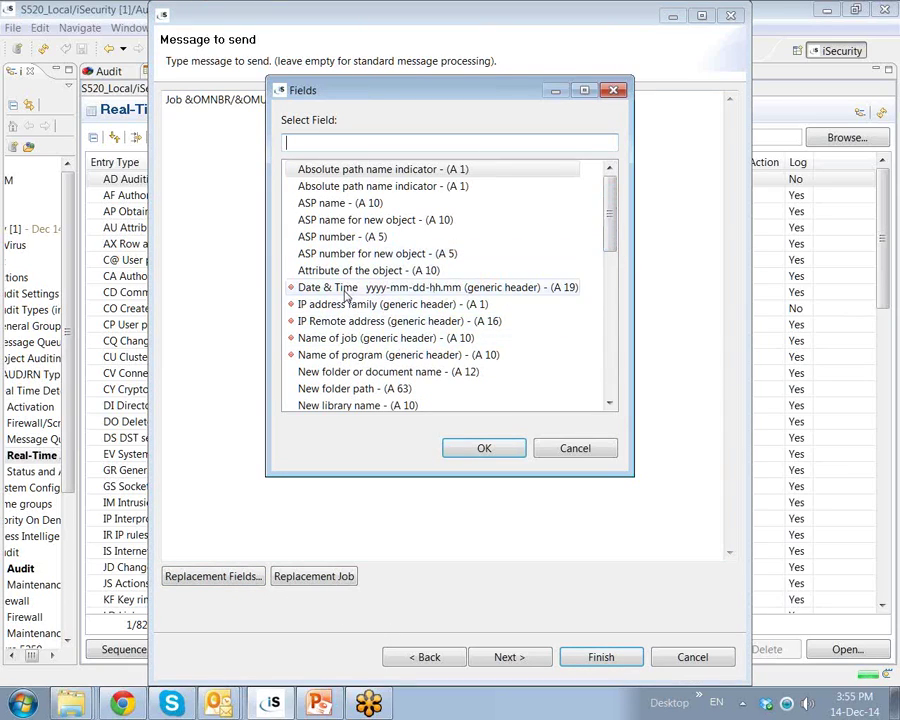
click(480, 447)
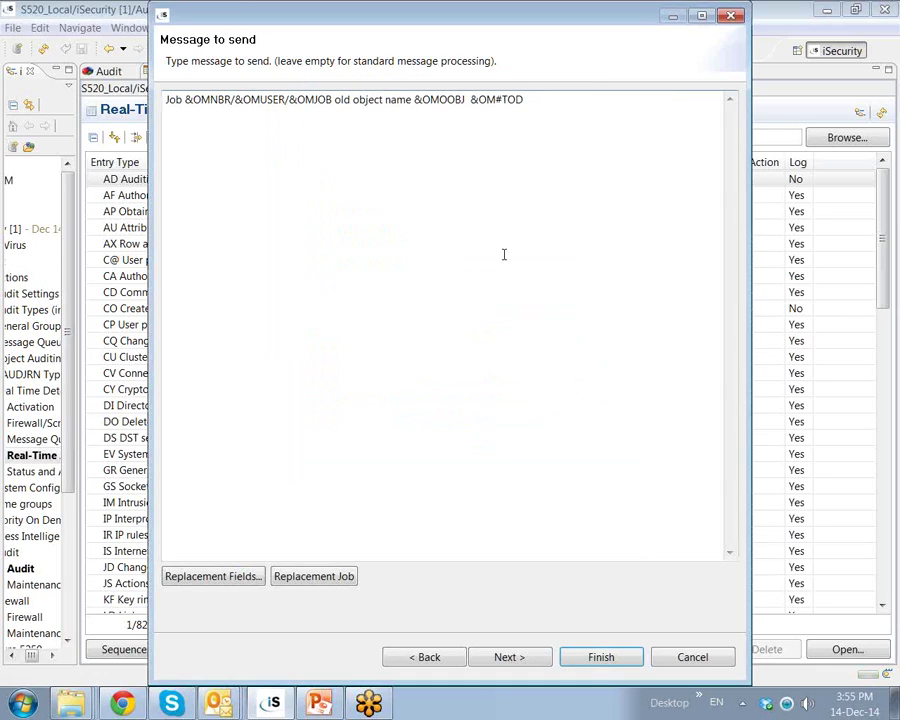
drag(471, 99, 529, 99)
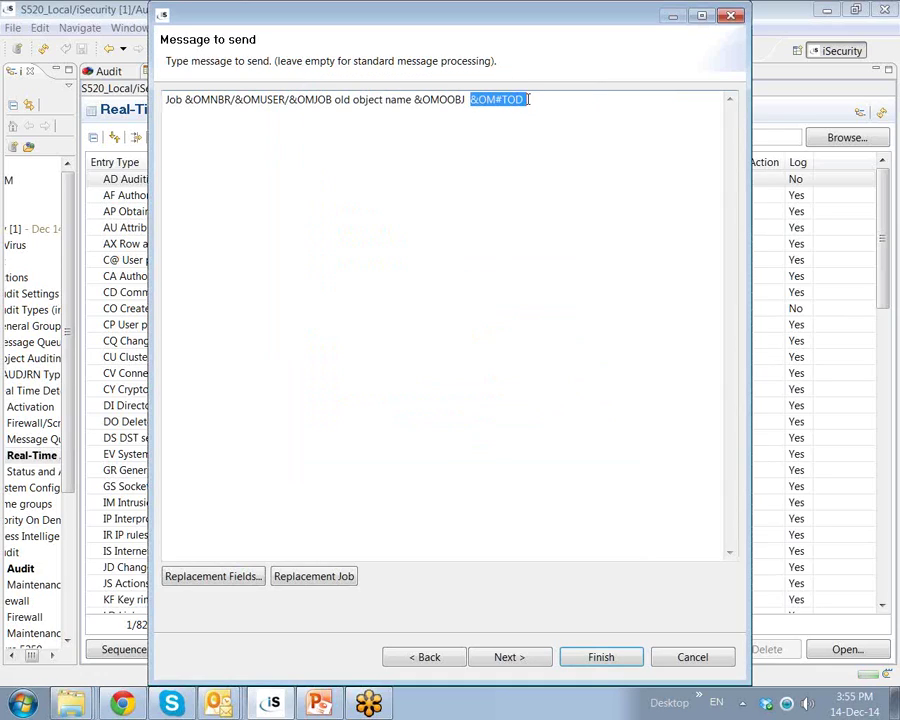
Pass the Classification and Explanation page and finish, saving the rule as sequence 3.0.
click(515, 659)
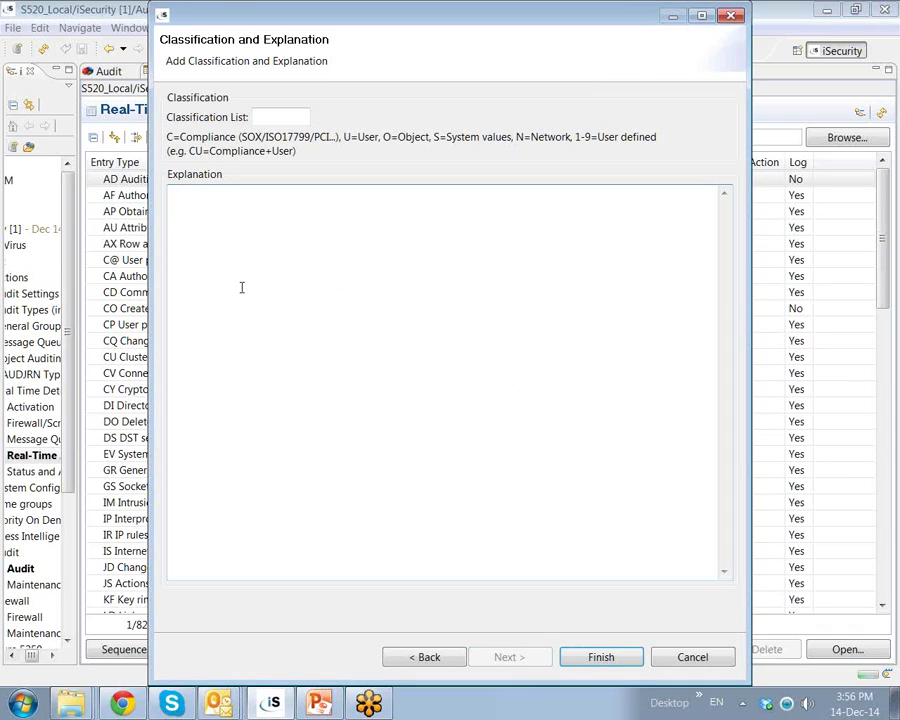
click(601, 658)
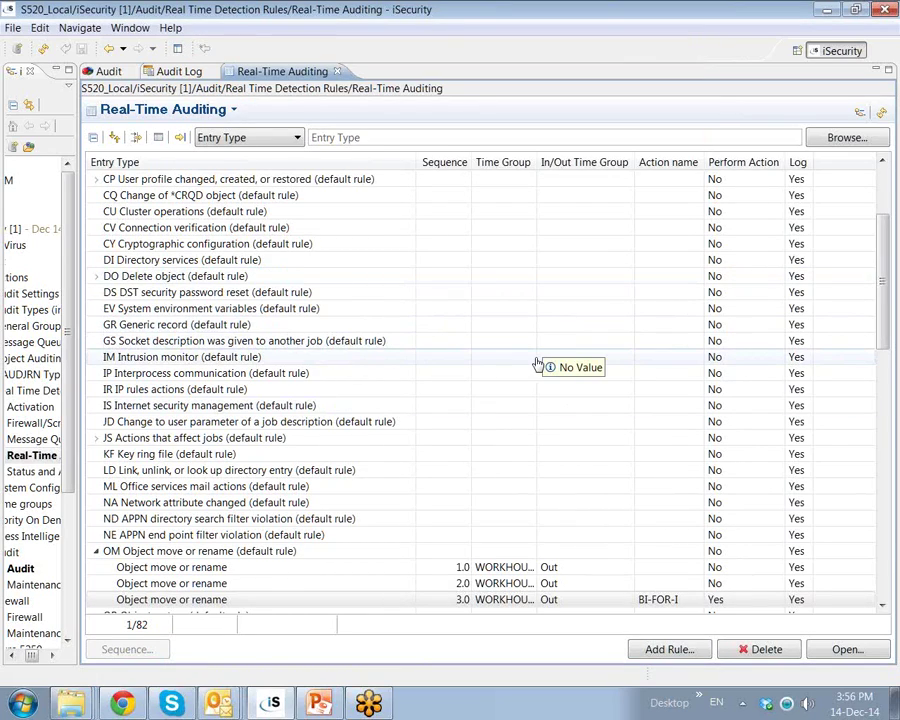
Return to the 'Find the Culprit' slide and highlight the 500,000,000 figure, bad-guy bullet and detection-rule phrase.
click(318, 708)
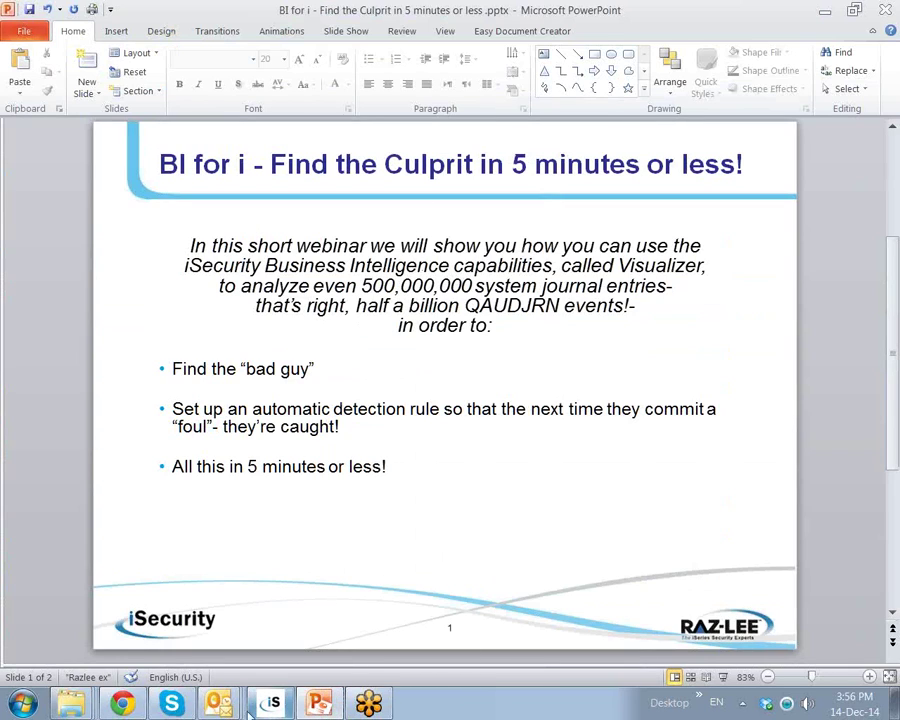
click(361, 285)
drag(361, 285, 476, 283)
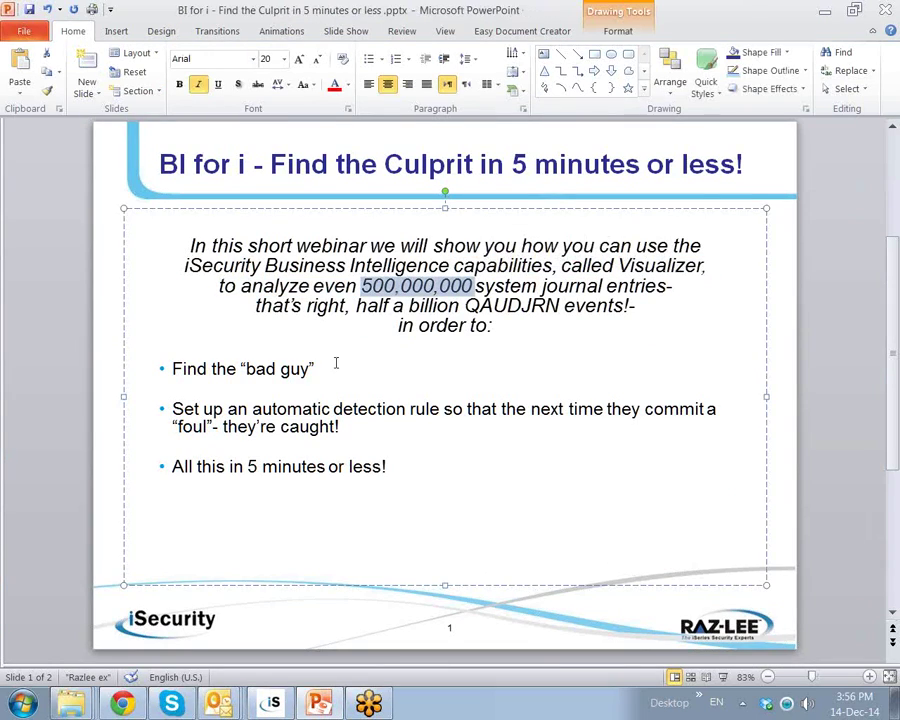
drag(175, 370, 318, 370)
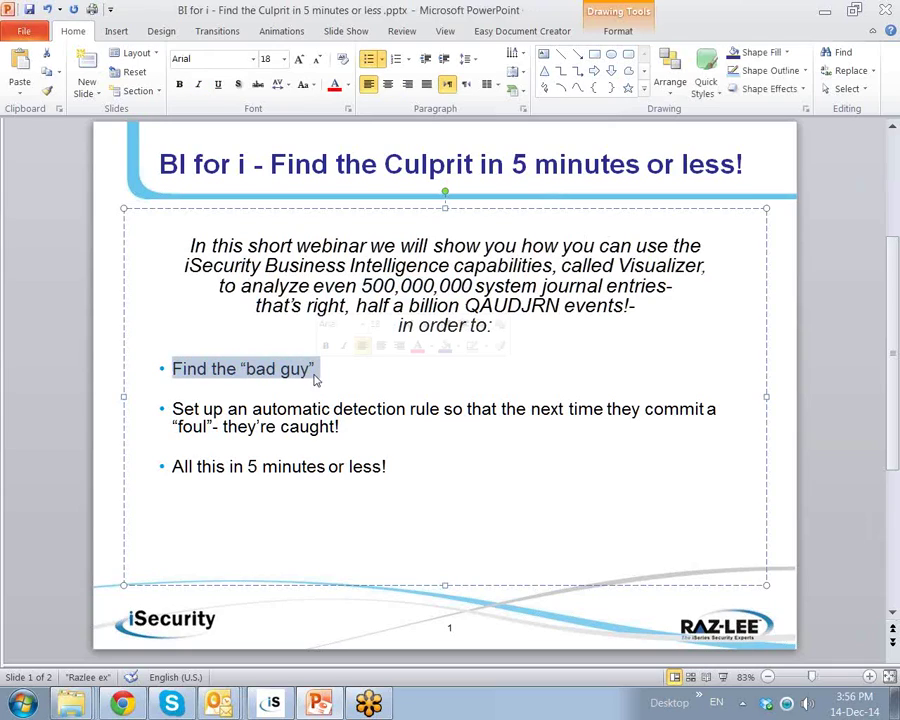
drag(203, 409, 440, 410)
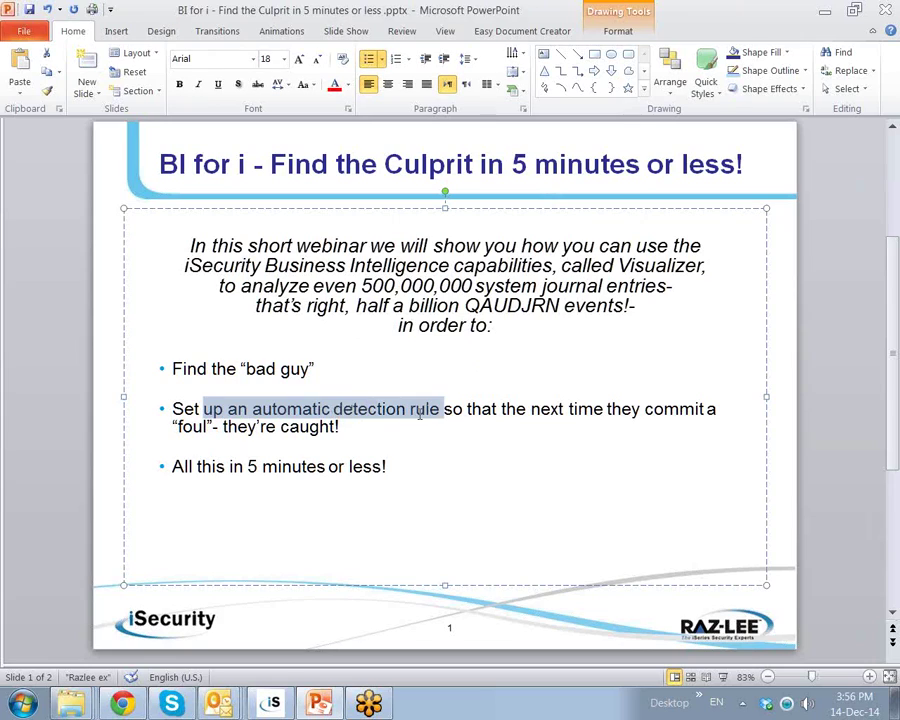